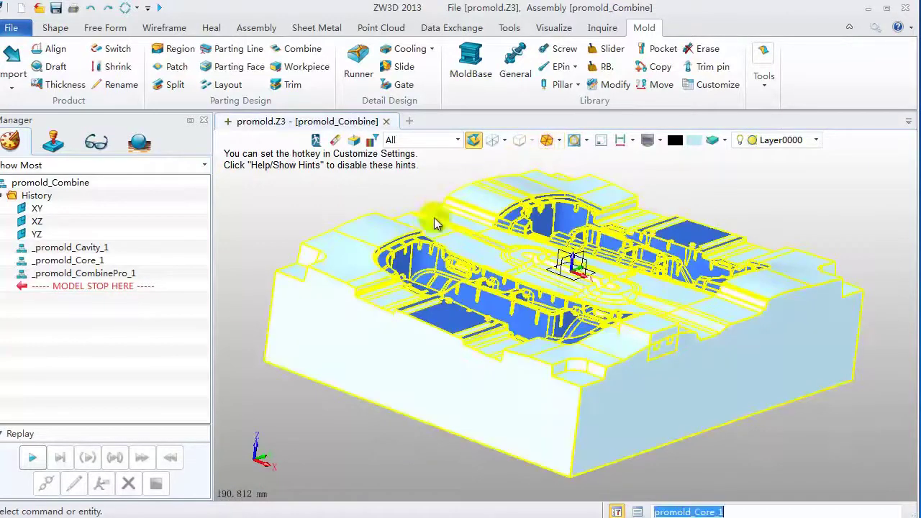
Open the core component of the mold assembly for editing.
double_click(426, 229)
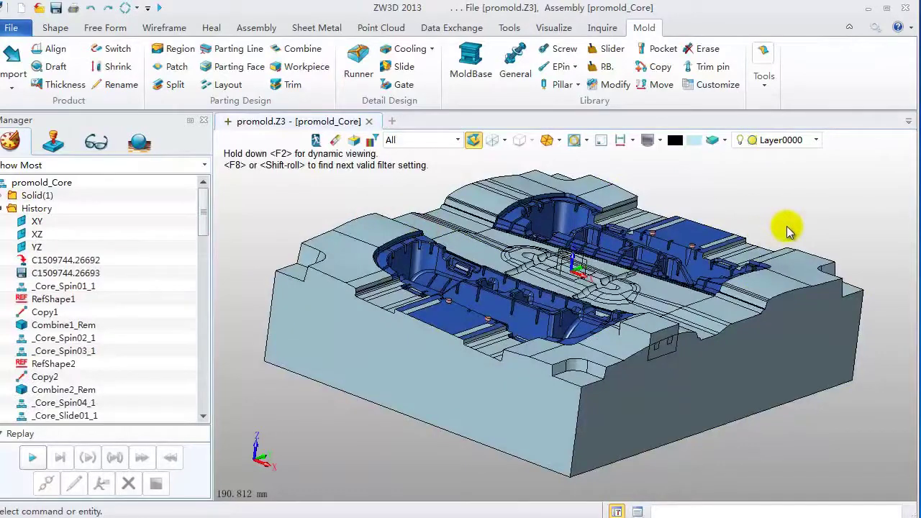
mouse_move(786, 227)
right_mouse_down()
mouse_move(777, 234)
mouse_move(786, 226)
right_mouse_up()
middle_click_drag(780, 221, 808, 208)
right_click_drag(753, 221, 735, 233)
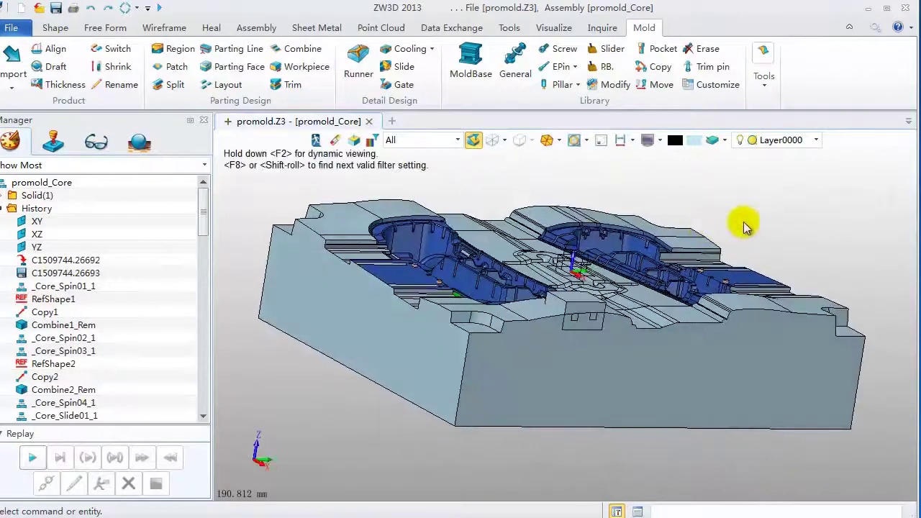
Insert a datum plane parallel to the XY plane with an offset of -40.
right_click(745, 227)
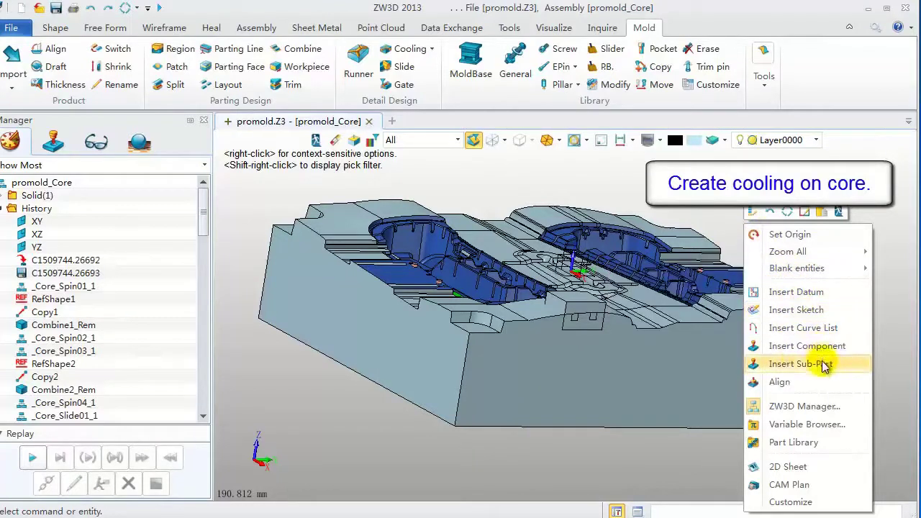
left_click(816, 299)
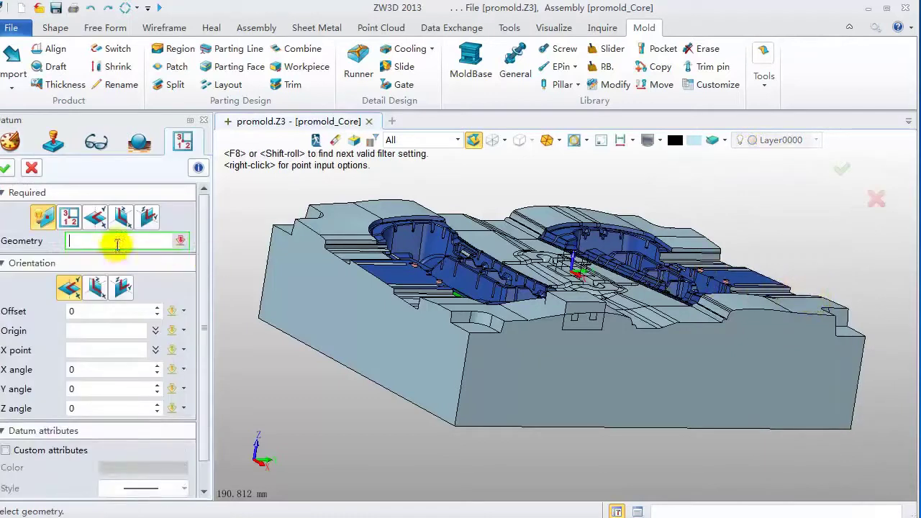
left_click(95, 216)
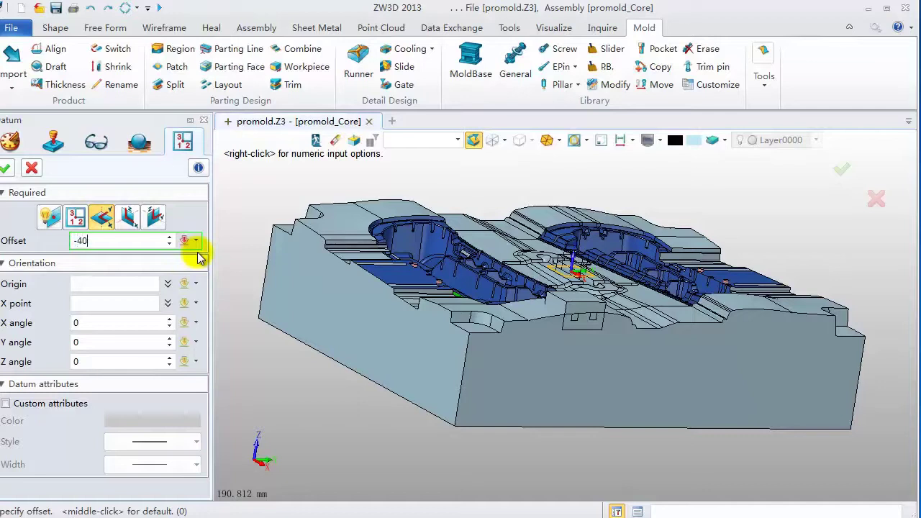
key("Return")
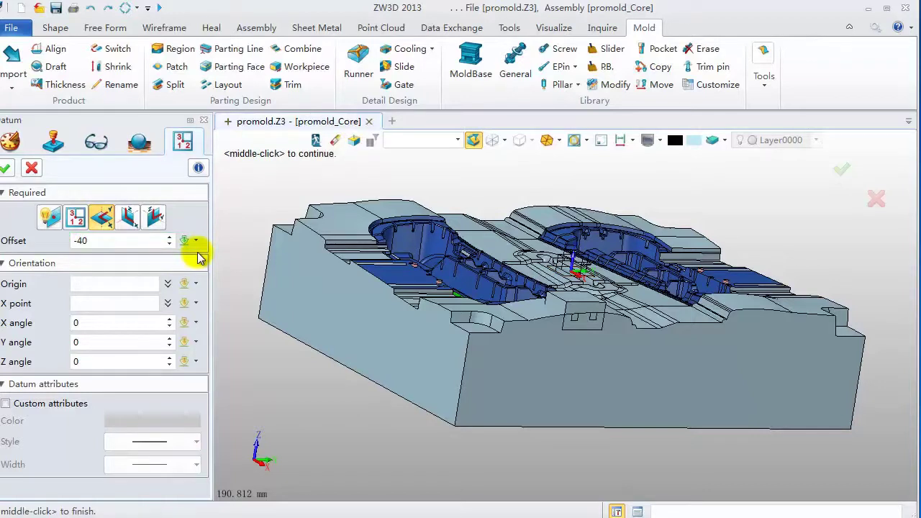
middle_click(258, 247)
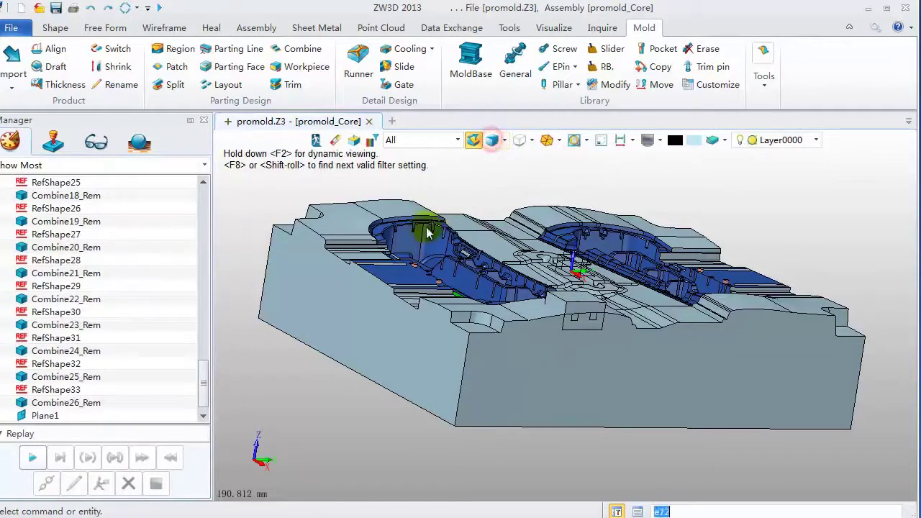
Display the core as wireframe and insert a sketch on the datum plane offset below XY.
left_click(493, 141)
mouse_move(318, 244)
right_mouse_down()
mouse_move(298, 226)
mouse_move(290, 232)
mouse_move(314, 238)
right_mouse_up()
scroll(315, 238, "down", 3)
middle_click_drag(315, 239, 369, 262)
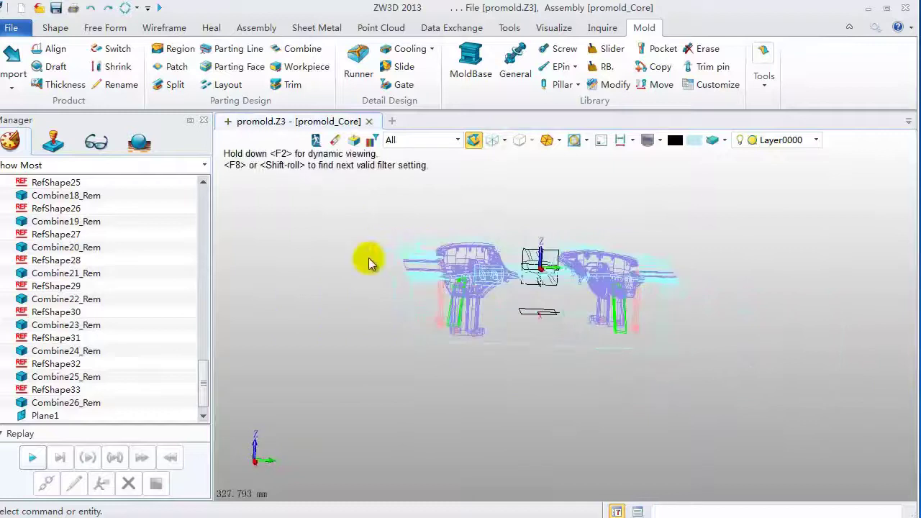
right_click(332, 260)
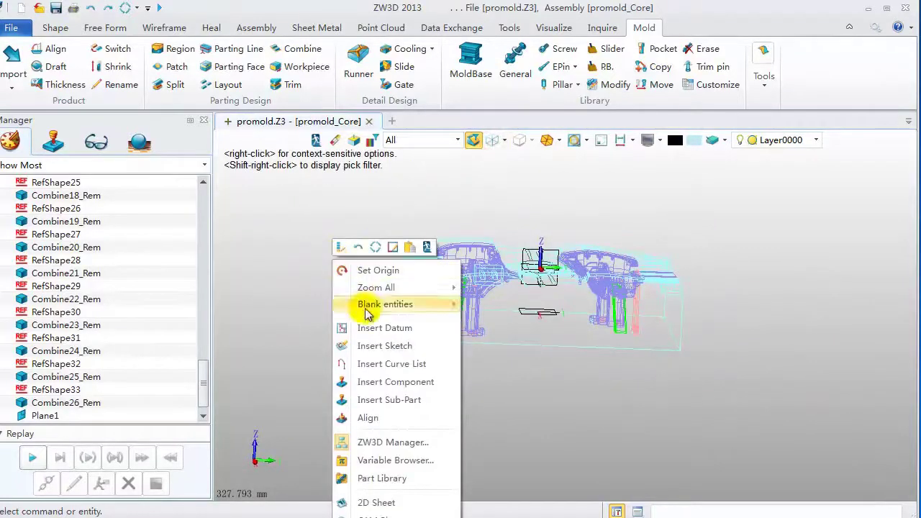
left_click(369, 348)
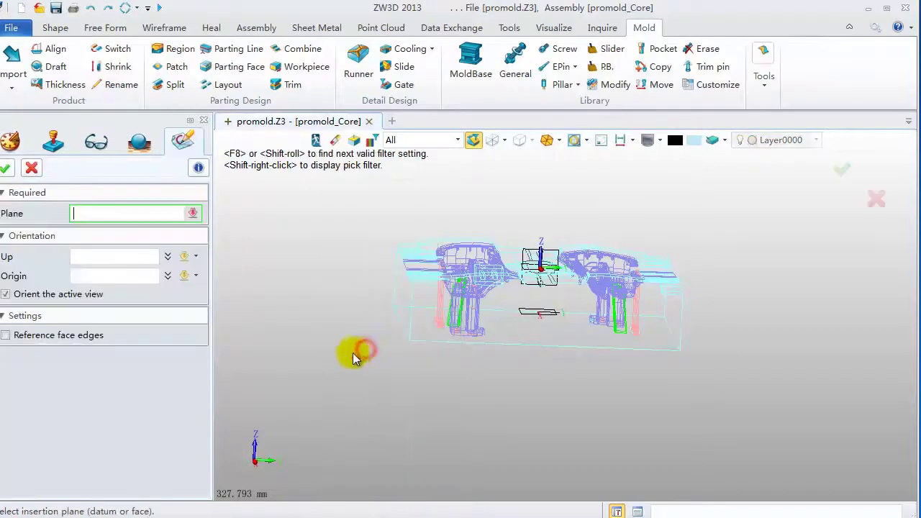
left_click(528, 318)
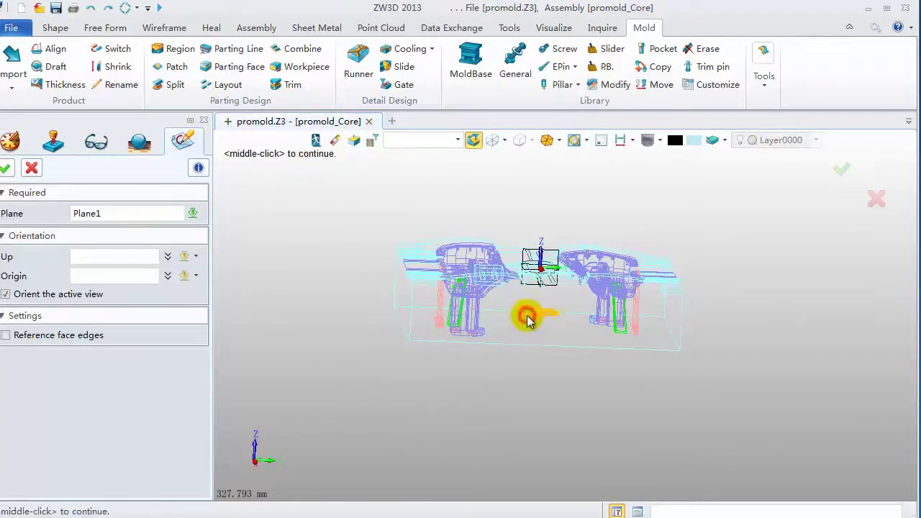
middle_click(339, 334)
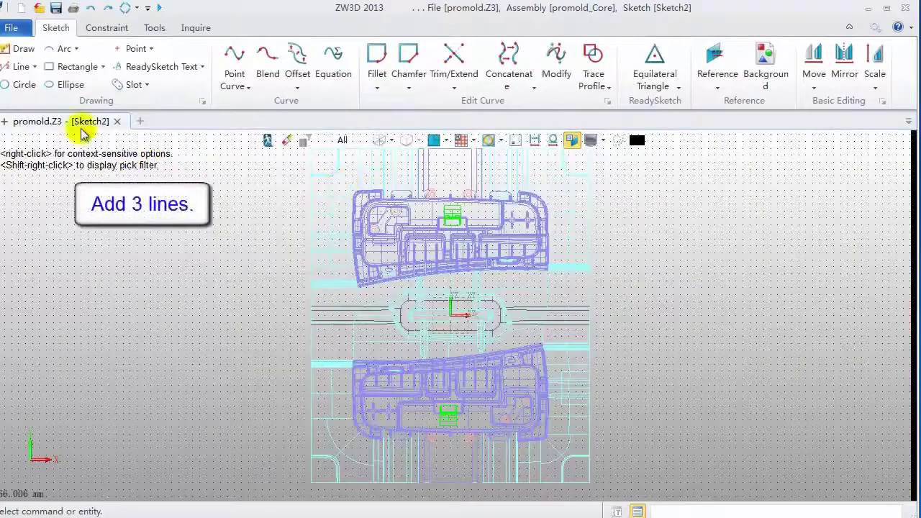
Sketch a near-vertical line about 240 mm long along the core's left side, from its upper edge to its lower edge.
left_click(15, 66)
scroll(352, 159, "up", 3)
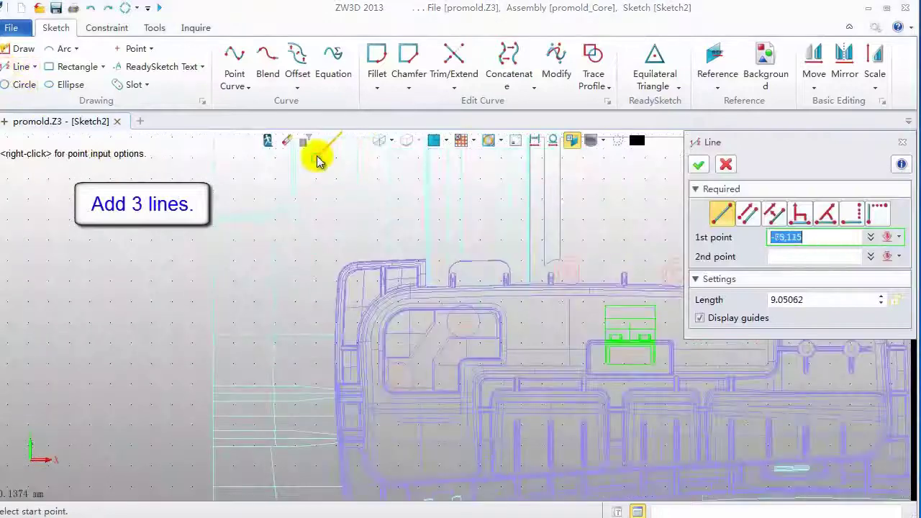
right_click_drag(315, 148, 314, 226)
left_click(311, 208)
scroll(310, 208, "down", 5)
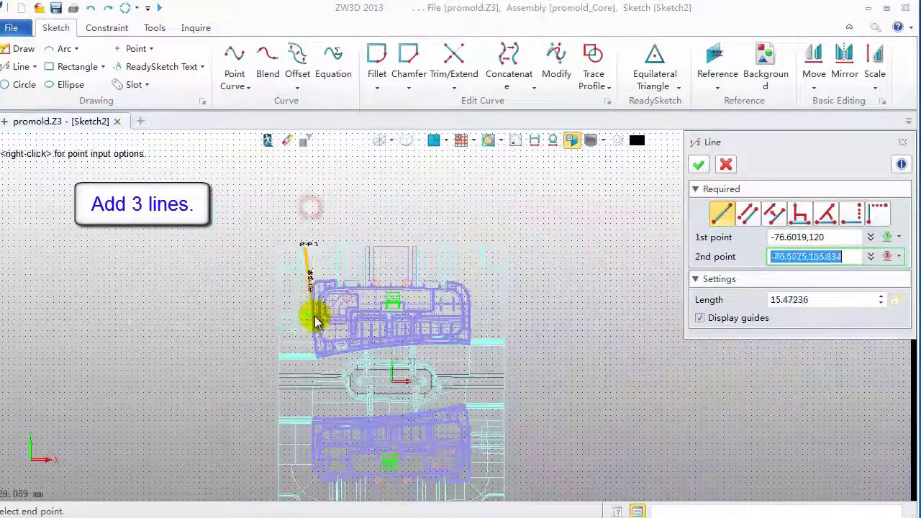
right_click_drag(313, 313, 305, 189)
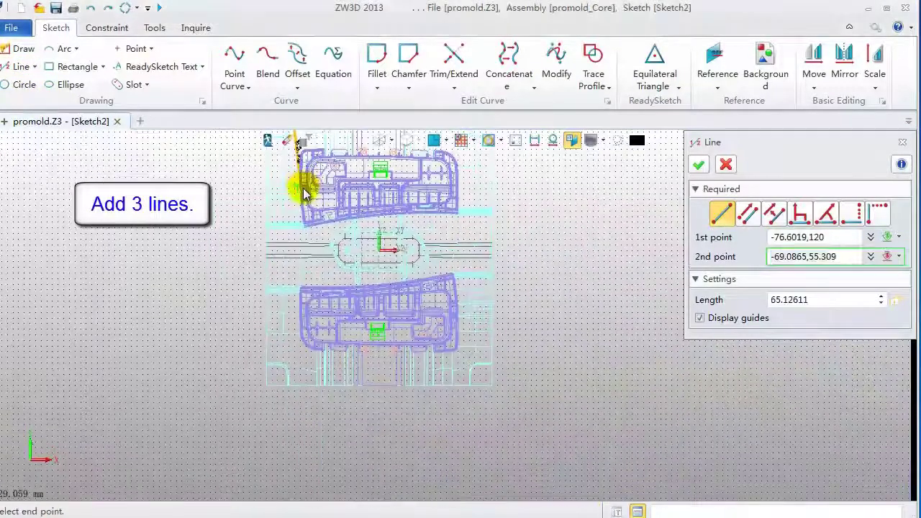
left_click(300, 388)
Sketch a near-horizontal line about 179 mm long above the upper cavity, from just left of the first line to the core's right edge.
scroll(333, 372, "up", 5)
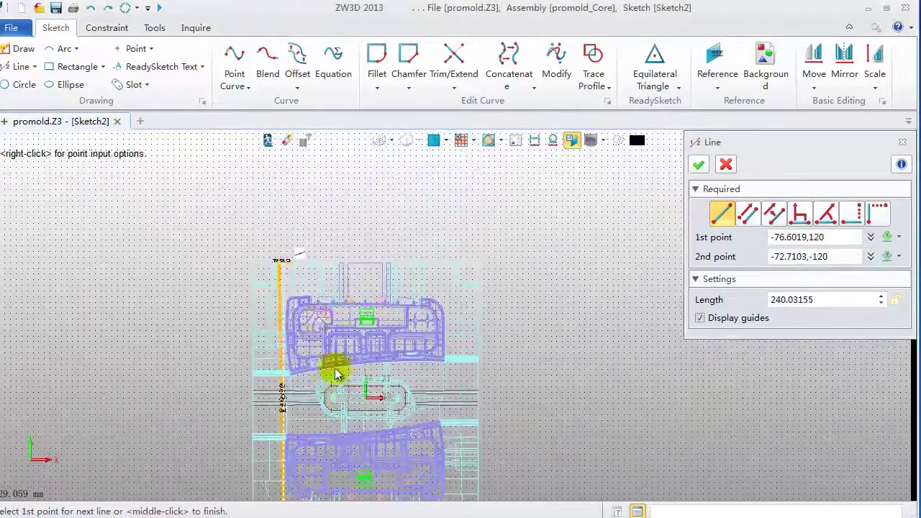
right_click_drag(273, 286, 304, 424)
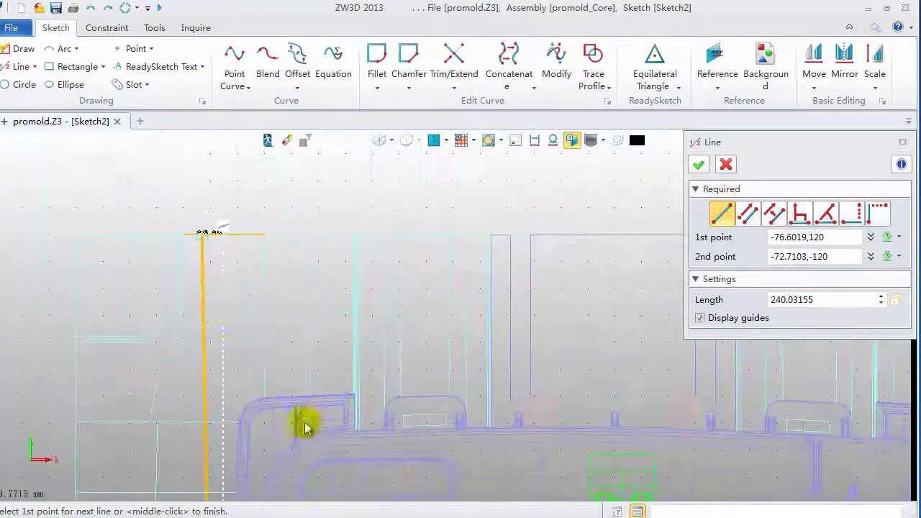
left_click(187, 310)
scroll(475, 331, "down", 3)
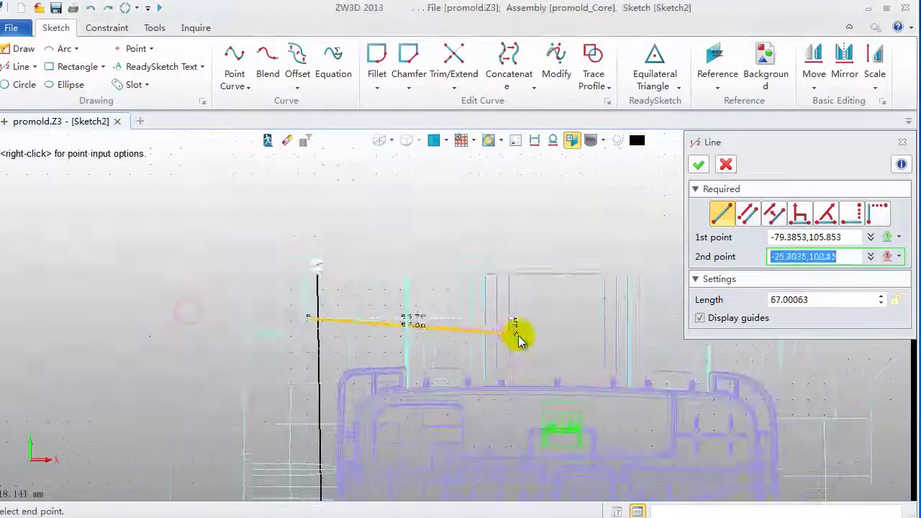
middle_click_drag(560, 331, 296, 321)
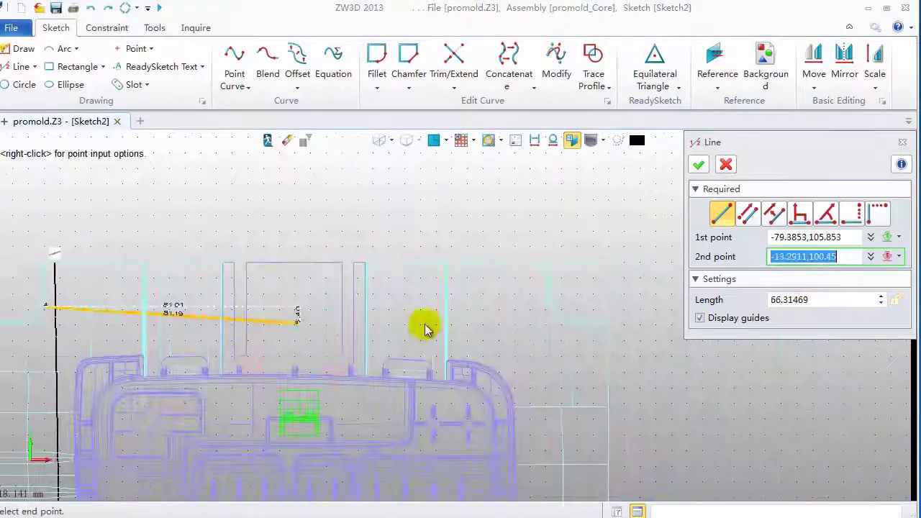
left_click(607, 307)
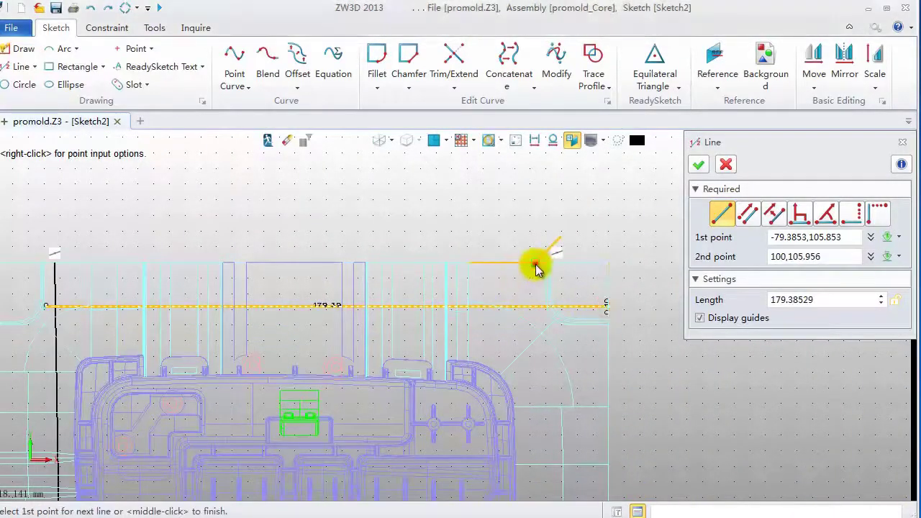
Sketch a vertical line about 100 mm long down from the core's upper edge, right of the upper cavity.
left_click(535, 265)
scroll(535, 378, "down", 3)
middle_click_drag(532, 381, 506, 234)
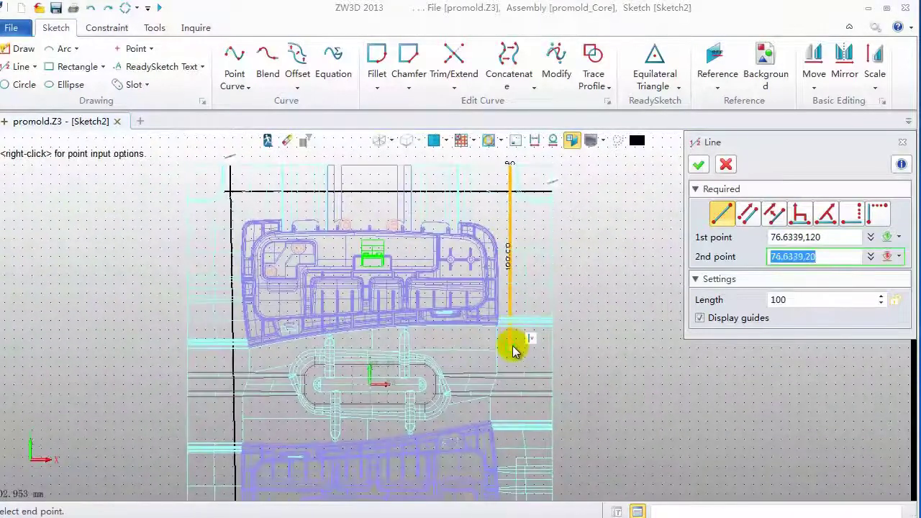
left_click(699, 165)
middle_click_drag(382, 208, 392, 256)
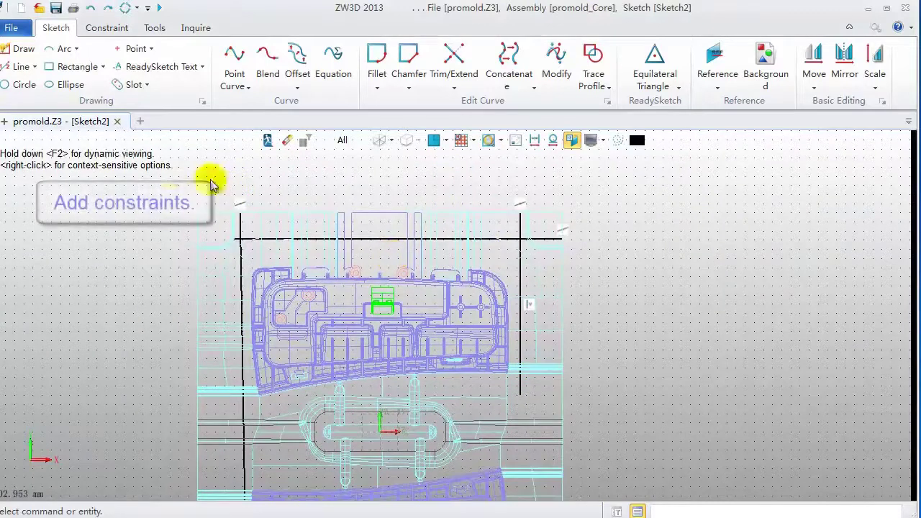
Constrain the left sketch line perpendicular to the core's upper edge.
left_click(109, 28)
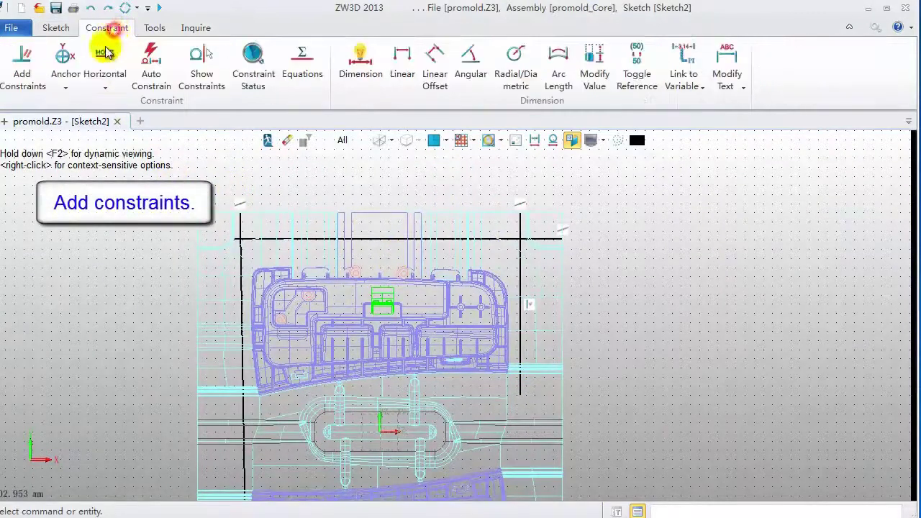
left_click(23, 68)
left_click(245, 228)
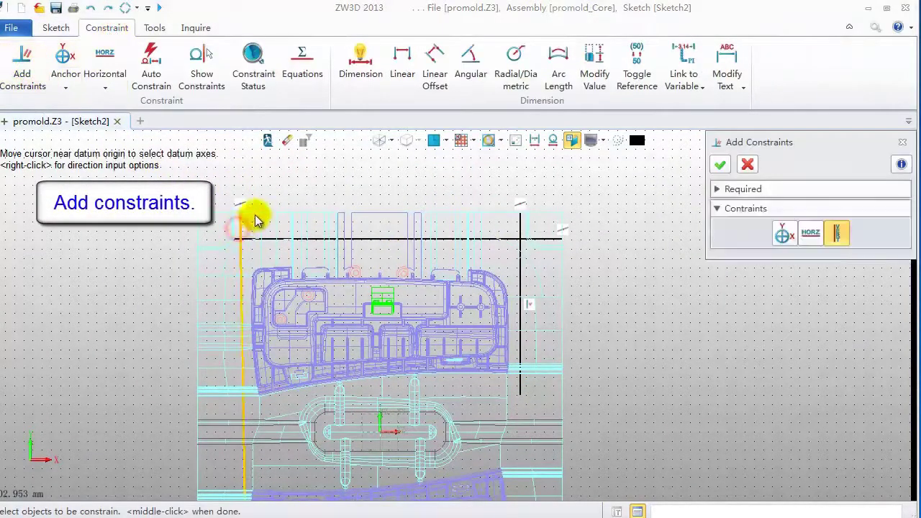
left_click(251, 212)
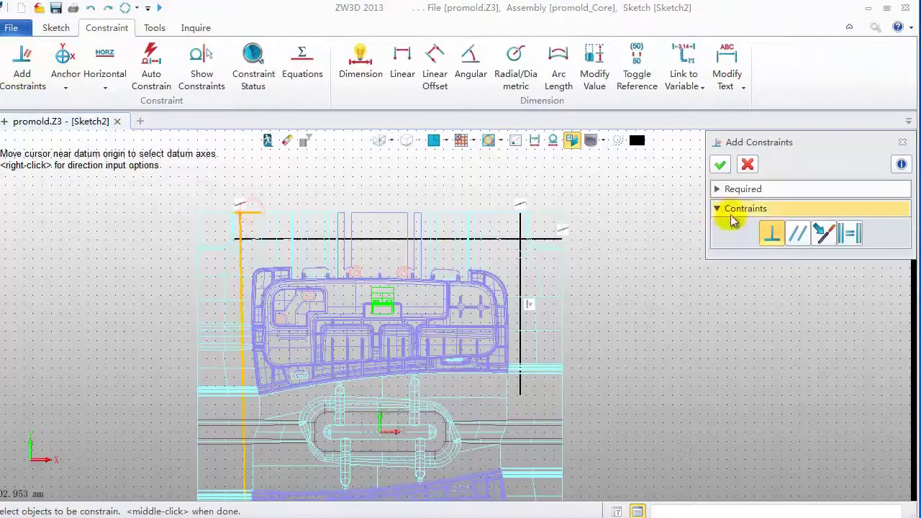
left_click(720, 165)
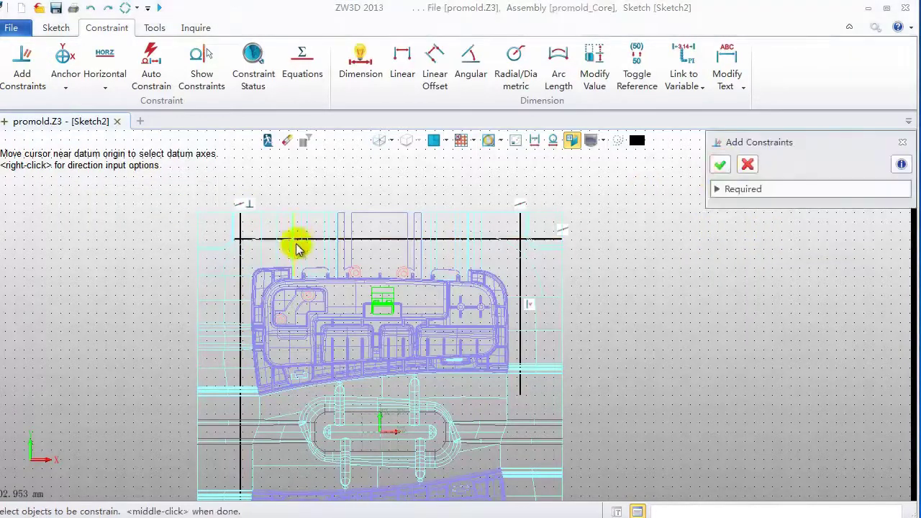
Constrain the horizontal sketch line perpendicular to the left vertical line.
left_click(264, 242)
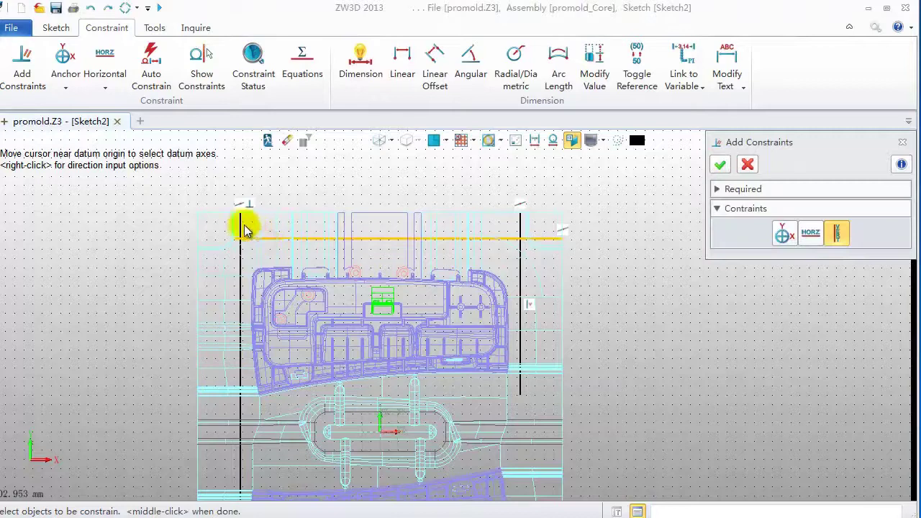
left_click(242, 229)
left_click(703, 165)
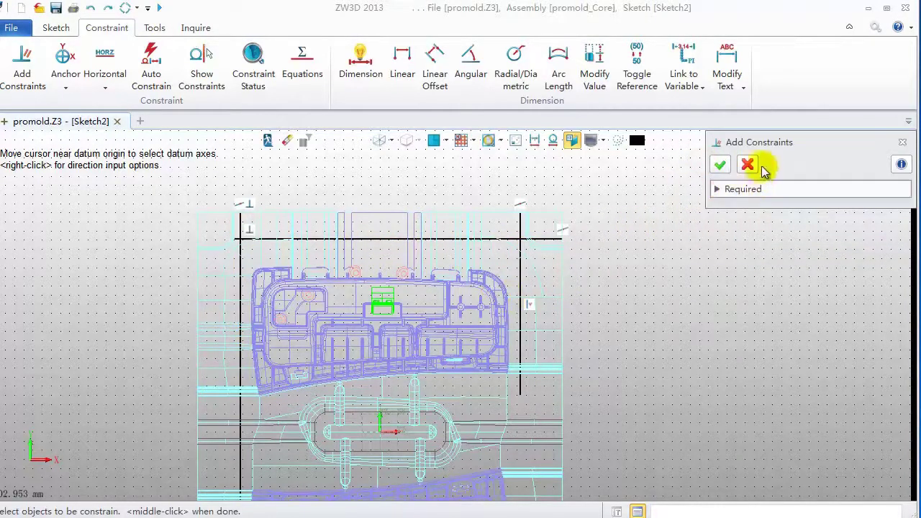
left_click(742, 161)
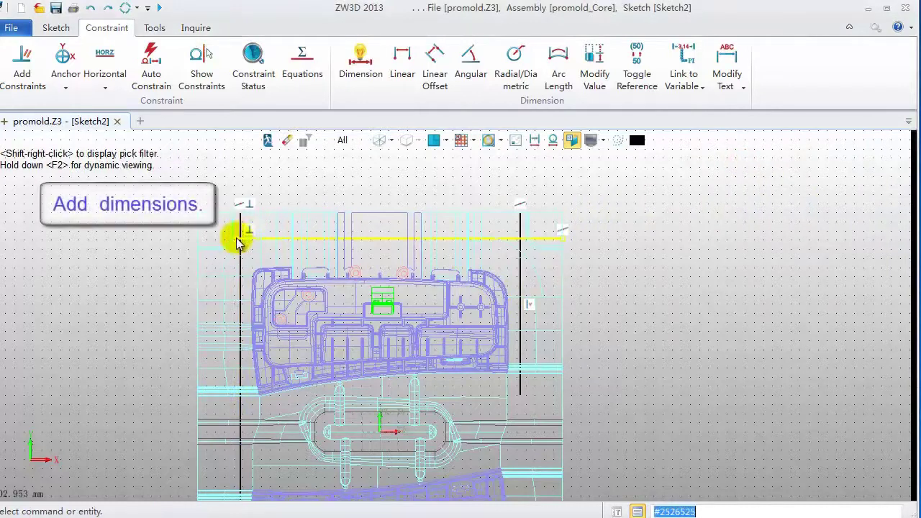
Dimension the horizontal sketch line's length and set it to 180 mm.
left_click(360, 63)
left_click(236, 240)
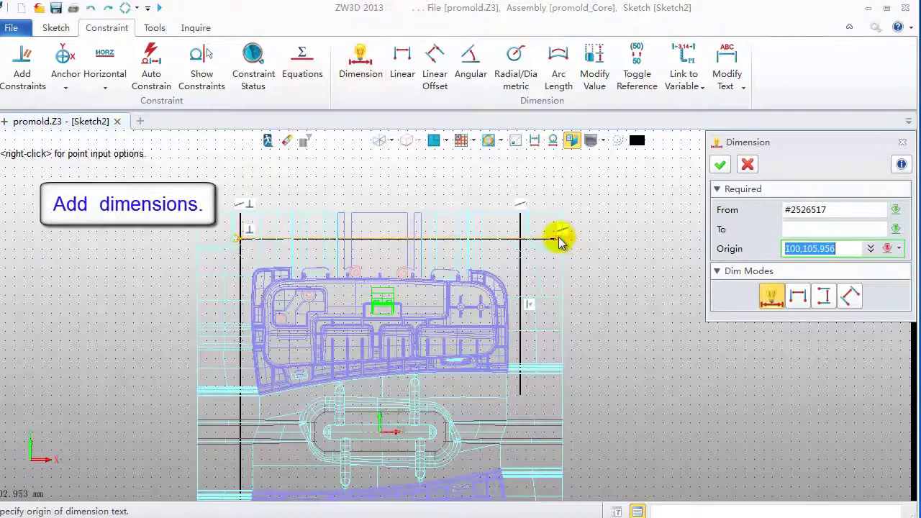
left_click(400, 226)
type("180")
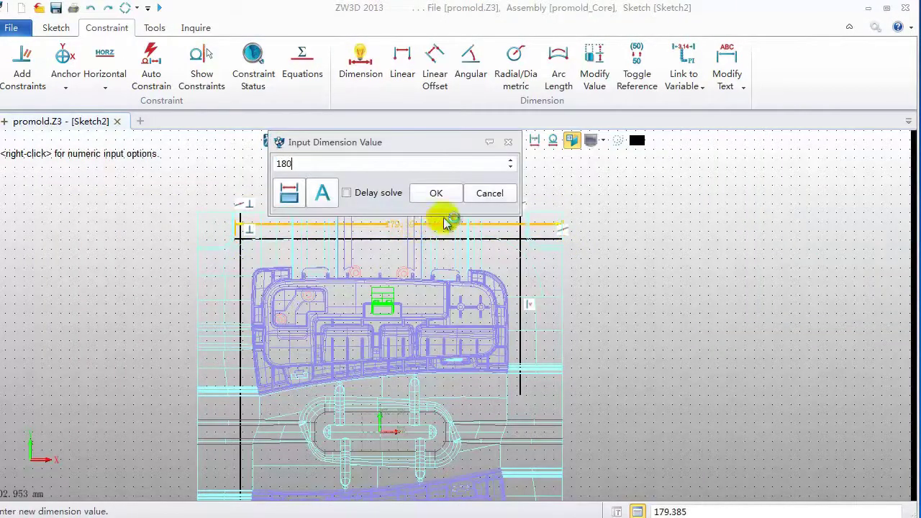
left_click(436, 193)
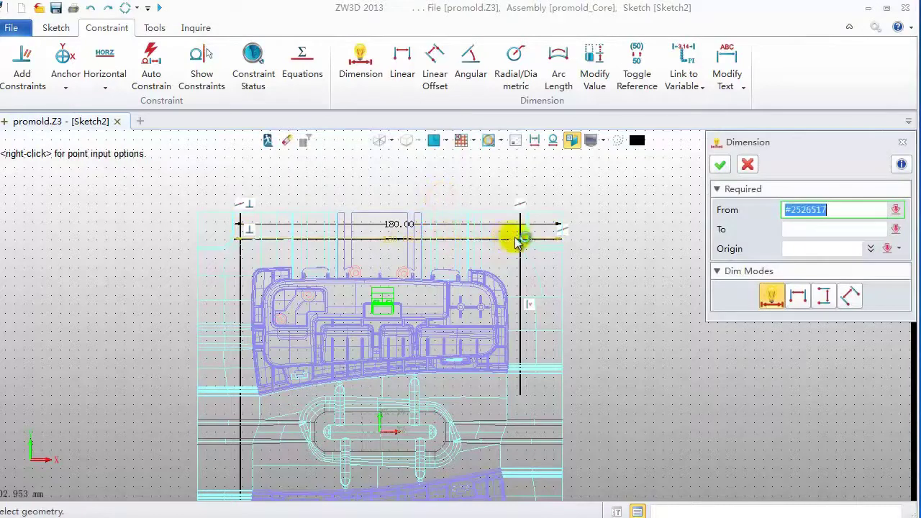
Dimension the distance from the right vertical line's upper end to the horizontal line and set it to 25 mm.
scroll(521, 237, "up", 3)
left_click(528, 177)
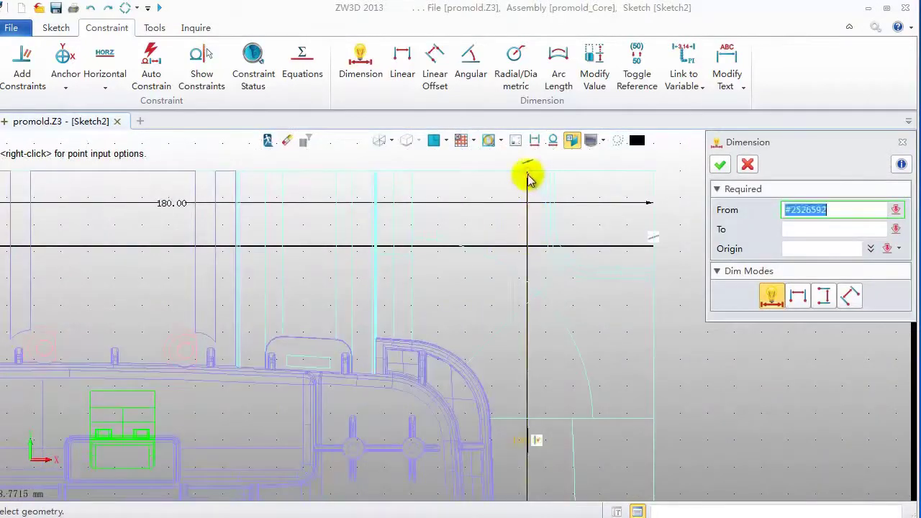
left_click(513, 247)
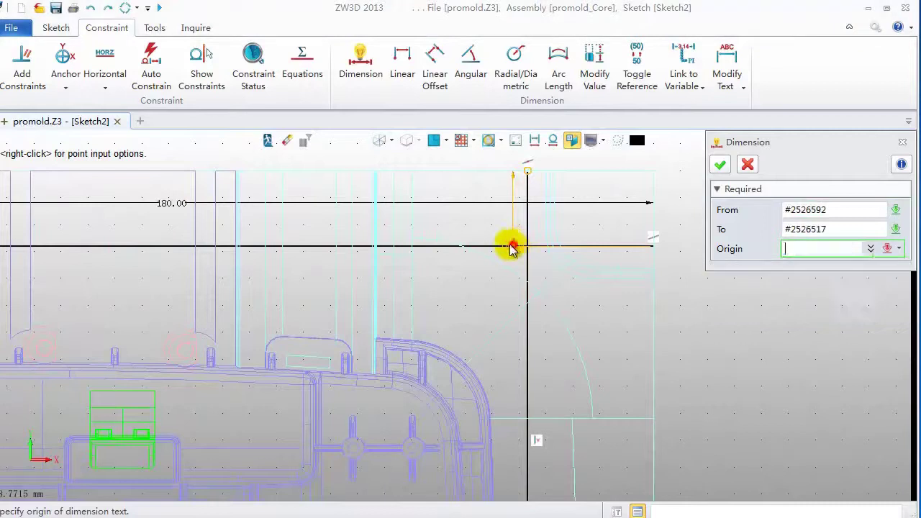
left_click(497, 223)
type("25")
left_click(445, 194)
left_click(527, 303)
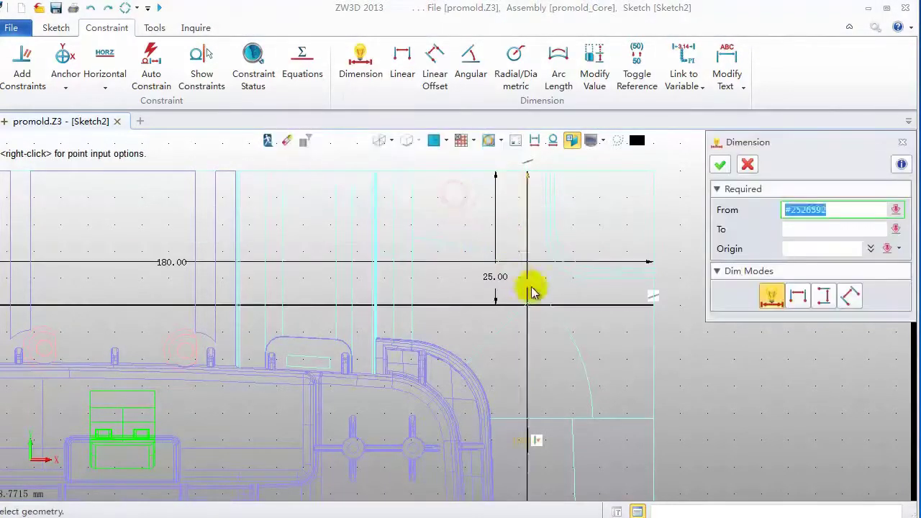
Dimension the horizontal distance between the right vertical line and the horizontal line's right end and set it to 25 mm.
left_click(529, 318)
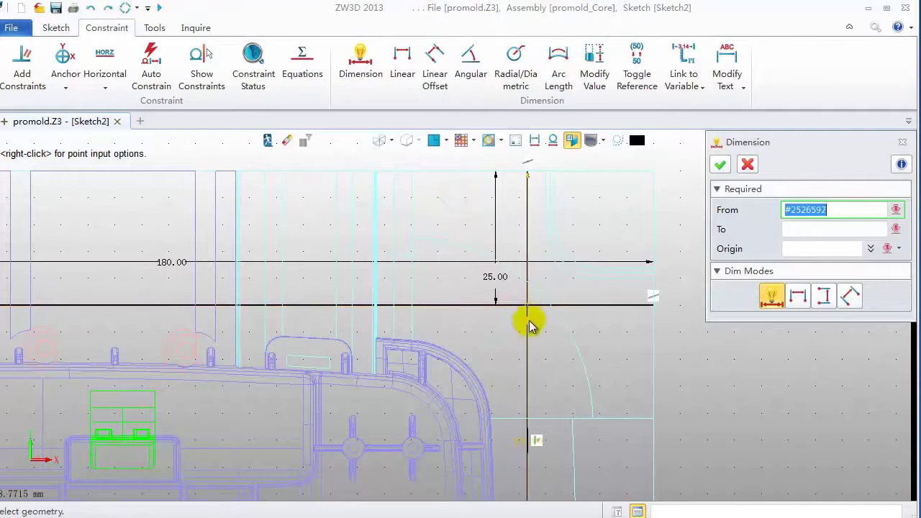
left_click(528, 320)
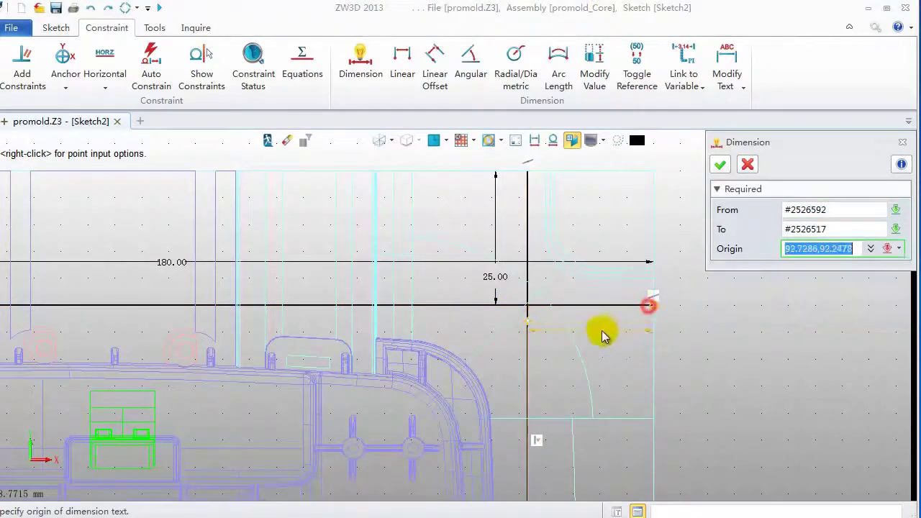
left_click(598, 335)
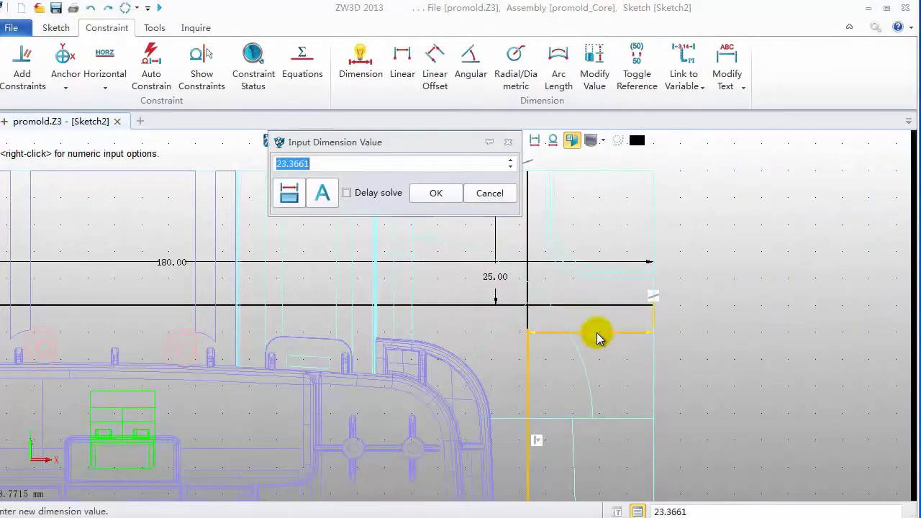
type("25")
left_click(437, 196)
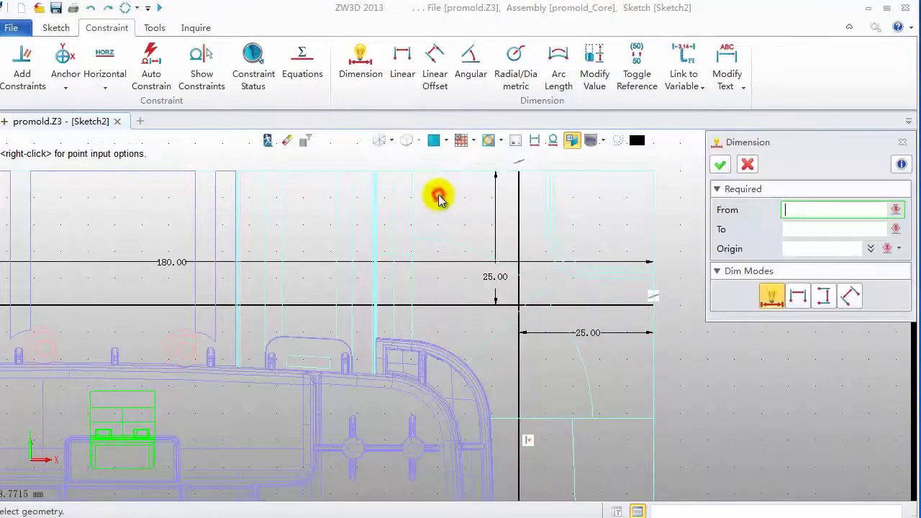
Dimension the distance from the horizontal line's left end to the left vertical line and set it to 5 mm.
scroll(514, 294, "down", 3)
middle_click_drag(243, 323, 406, 321)
left_click(192, 299)
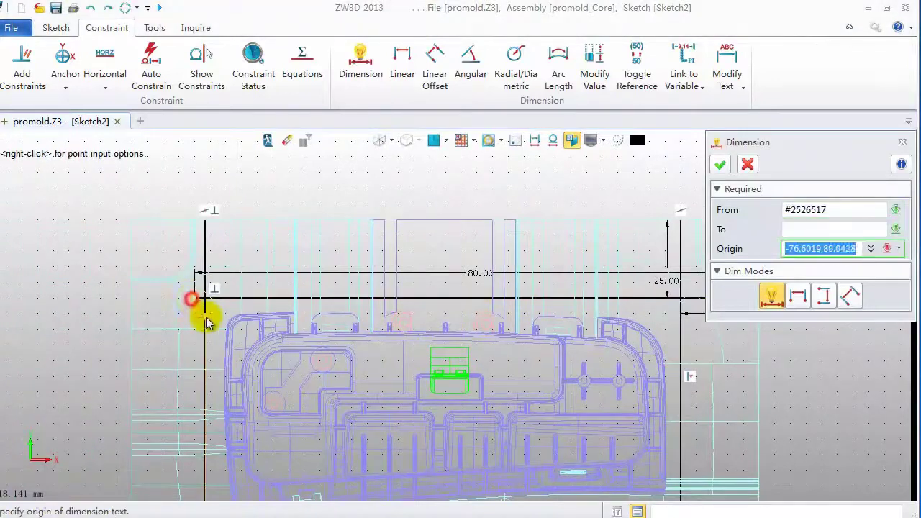
left_click(205, 317)
left_click(171, 312)
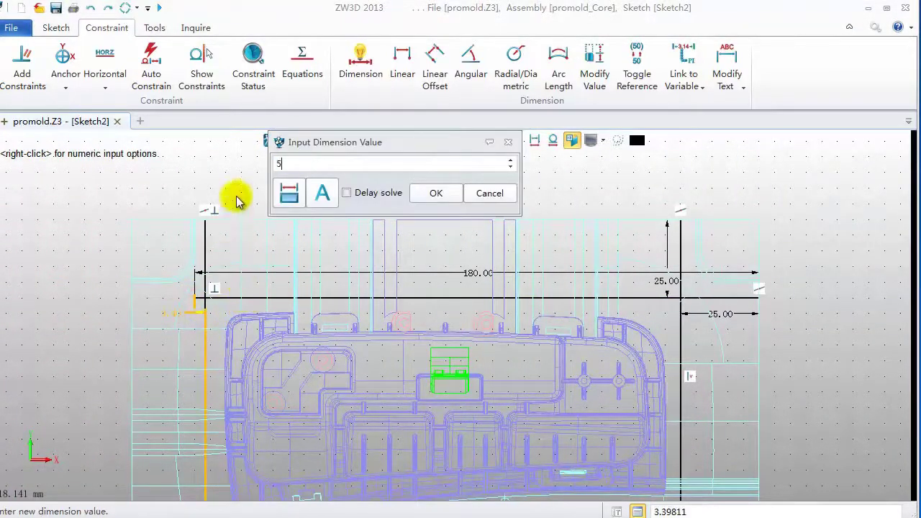
left_click(436, 193)
Hide the core geometry, then dimension the vertical distance from the right vertical line's lower end to the origin and set it to 10 mm.
scroll(440, 313, "down", 2)
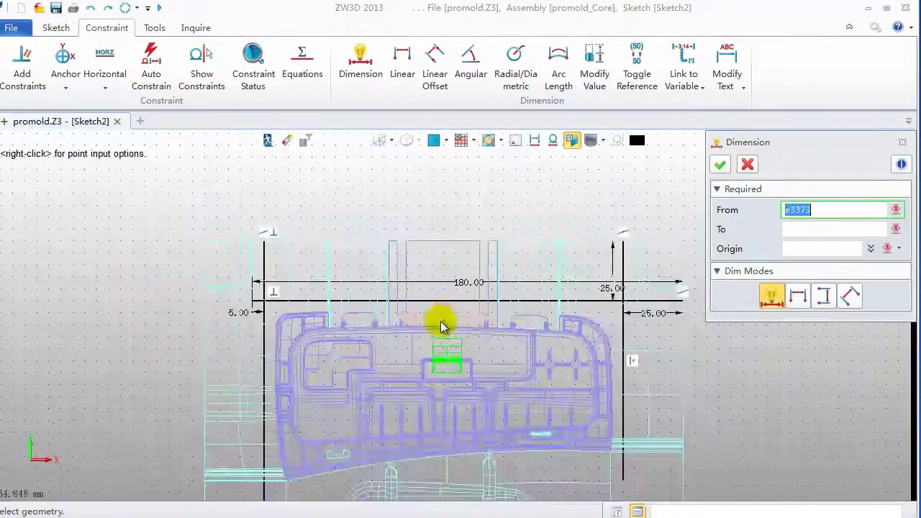
middle_click_drag(442, 323, 304, 204)
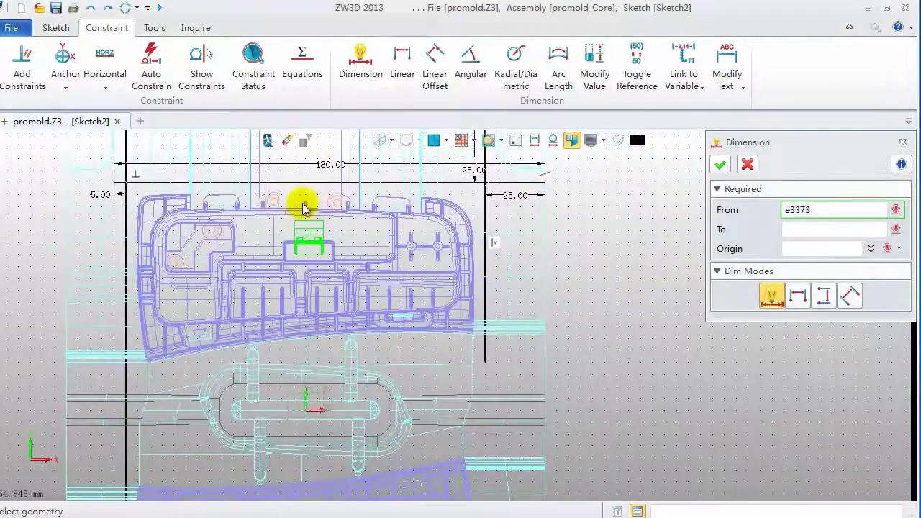
left_click(488, 365)
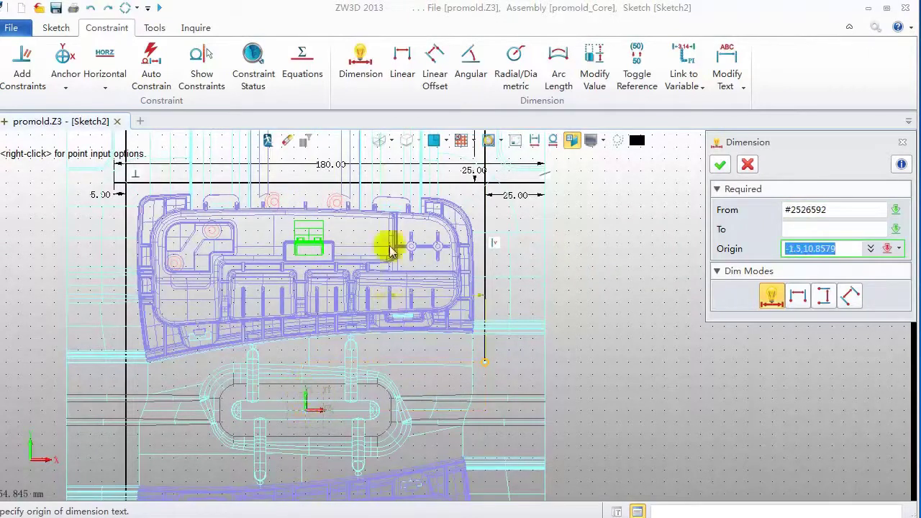
left_click(513, 141)
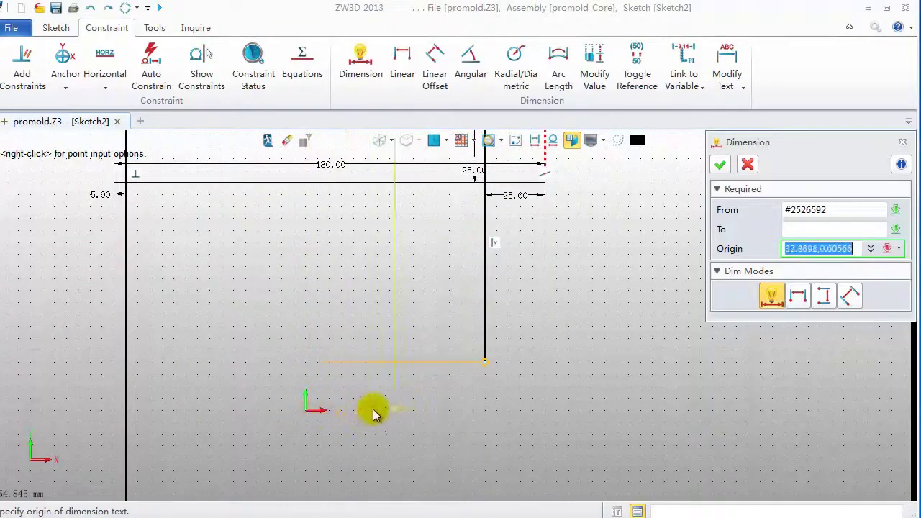
left_click(277, 387)
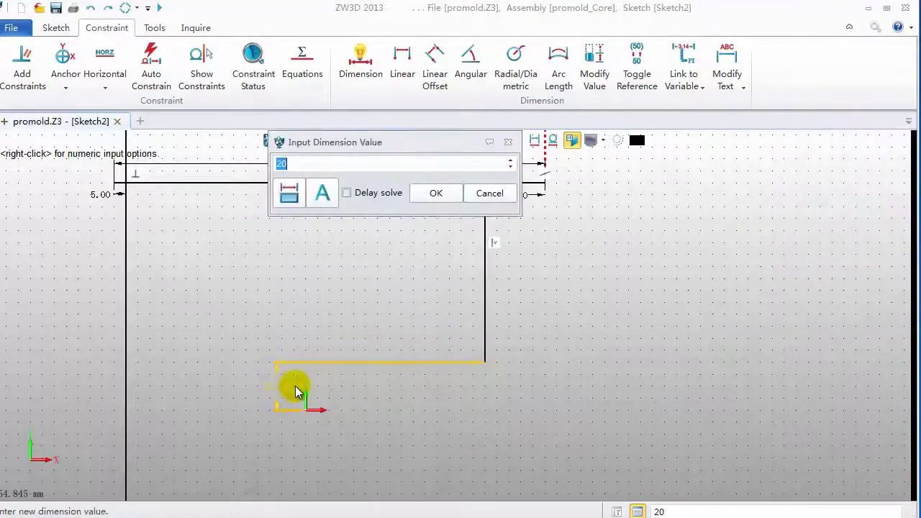
left_click(432, 194)
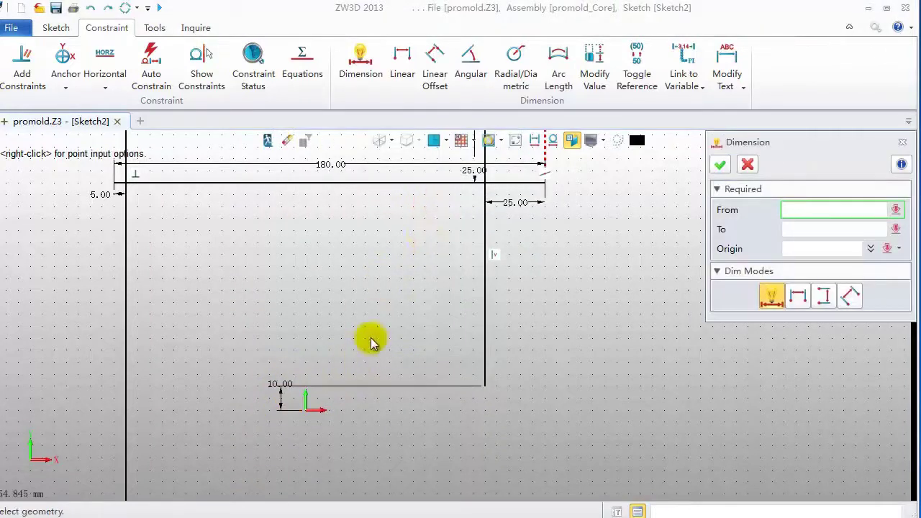
left_click(748, 164)
Hide the dimensions and mirror the horizontal line and right vertical line about the X axis, keeping the original entities.
scroll(555, 279, "down", 3)
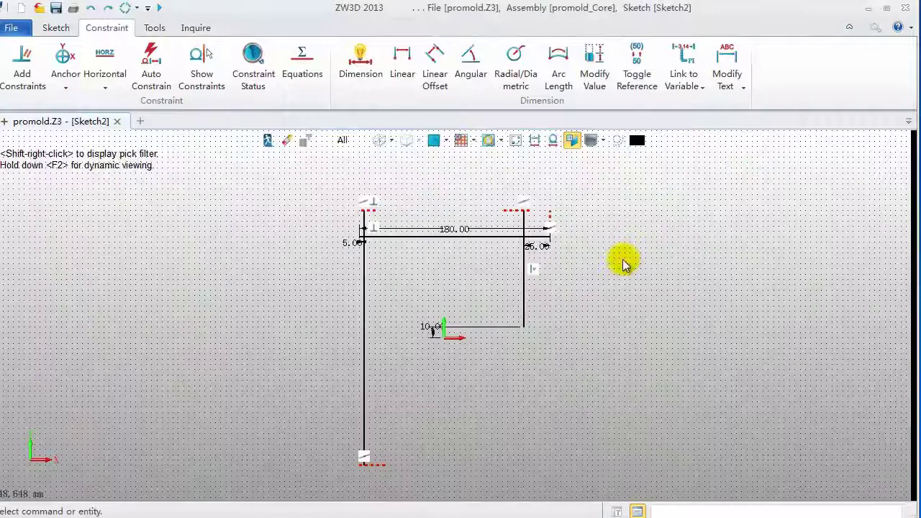
left_click(533, 144)
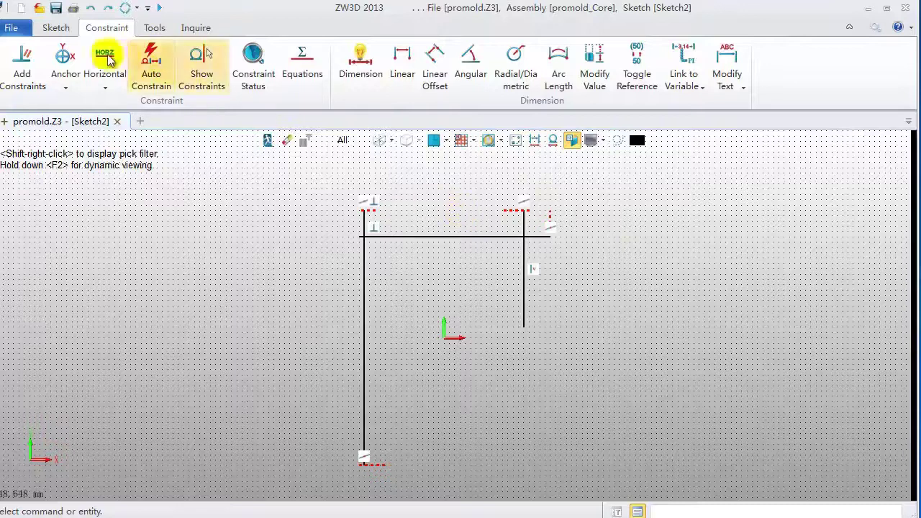
left_click(56, 27)
left_click(846, 72)
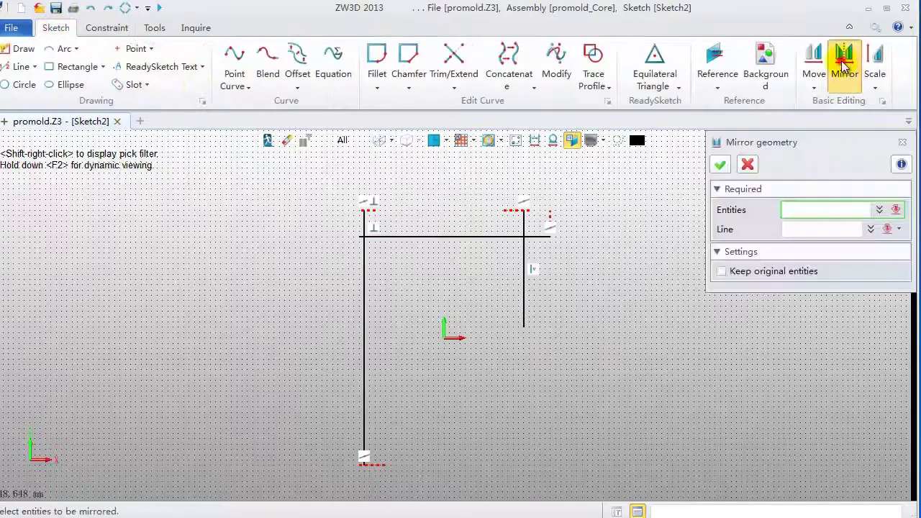
left_click(479, 236)
left_click(524, 257)
left_click(805, 228)
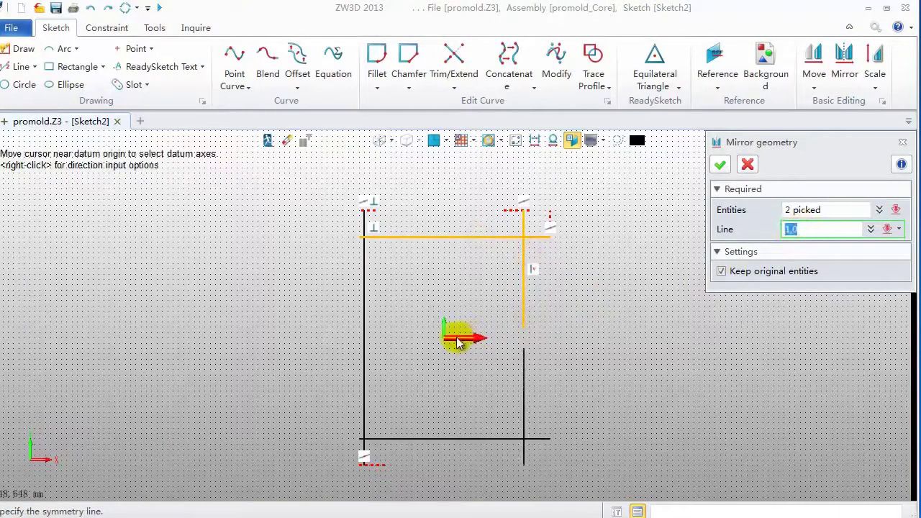
left_click(457, 339)
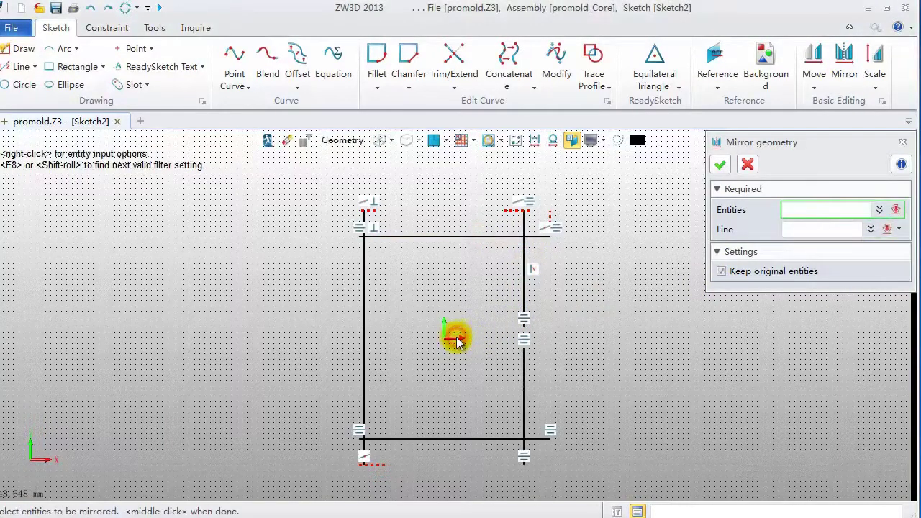
left_click(720, 167)
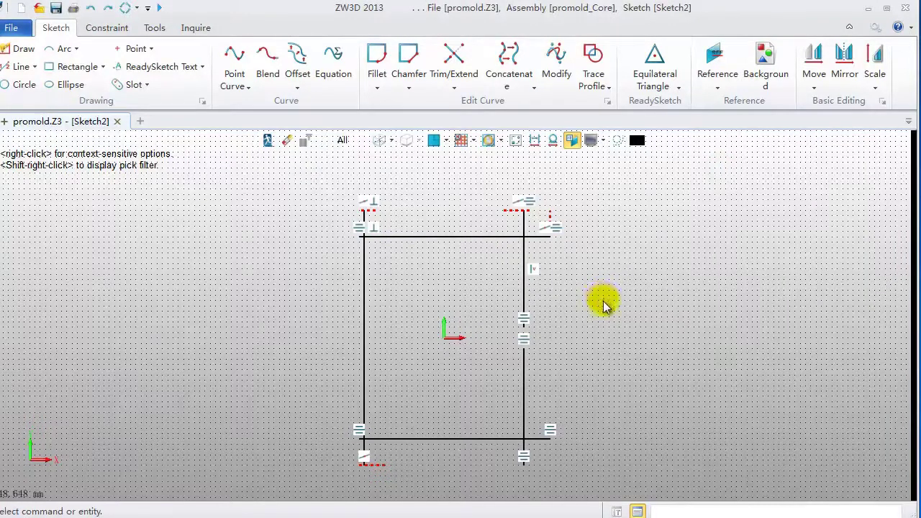
Exit the sketch and create cooling channels of diameter 8 in the core from the channel sketch.
left_click(267, 141)
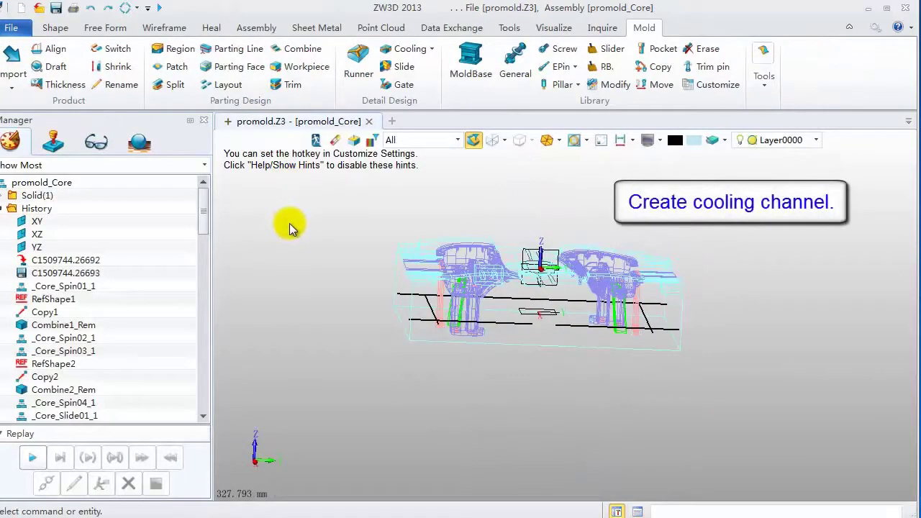
left_click(411, 55)
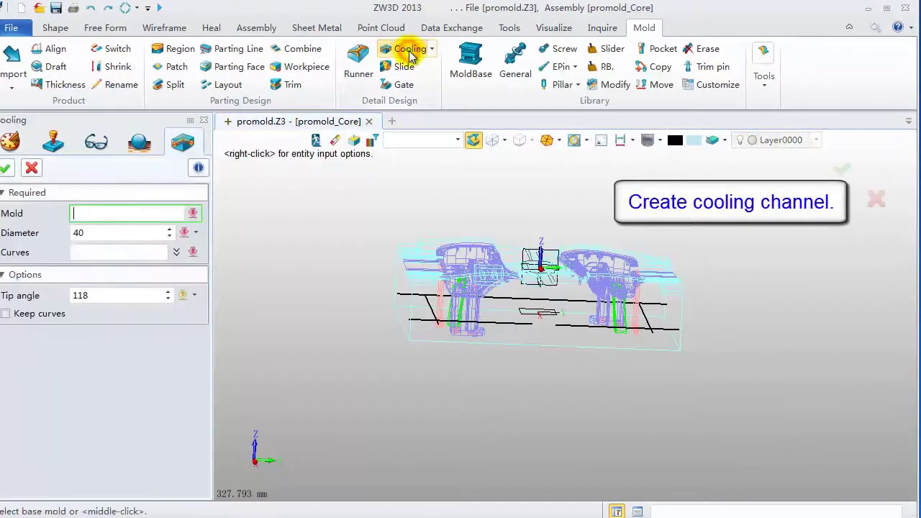
left_click(410, 298)
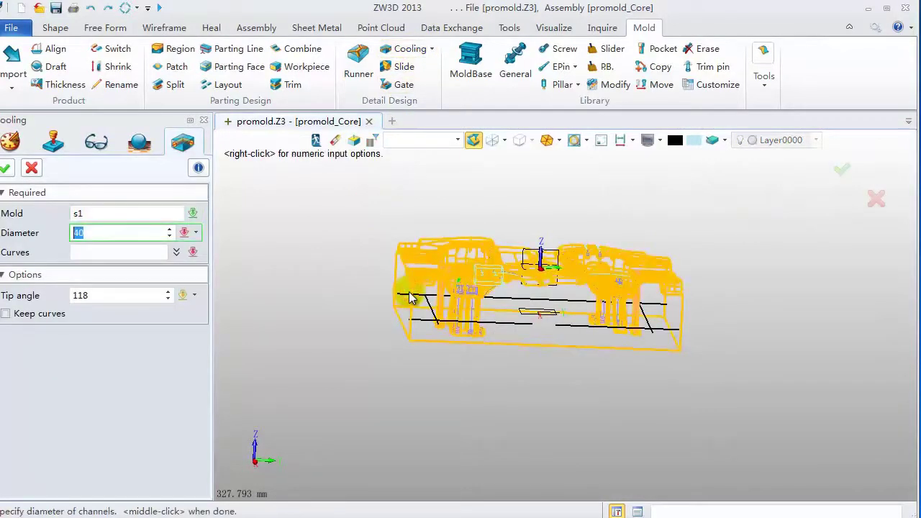
type("8")
key("Return")
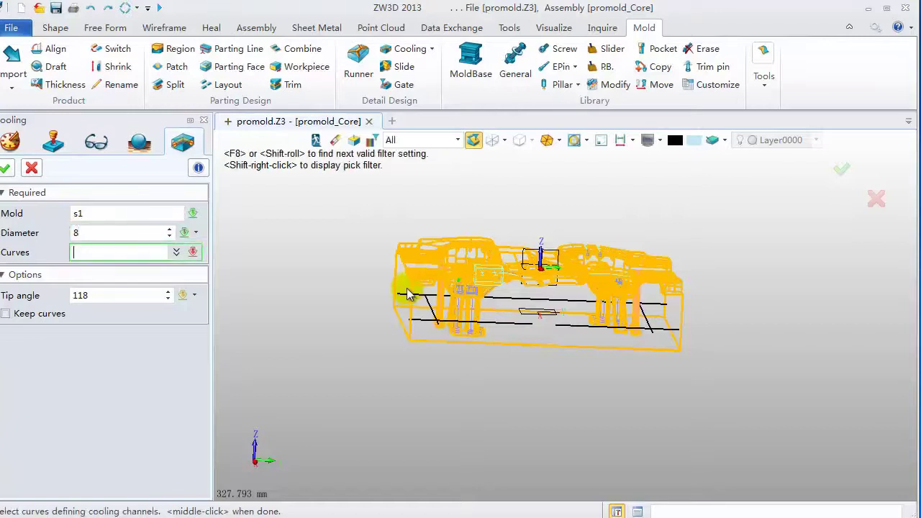
left_click(458, 325)
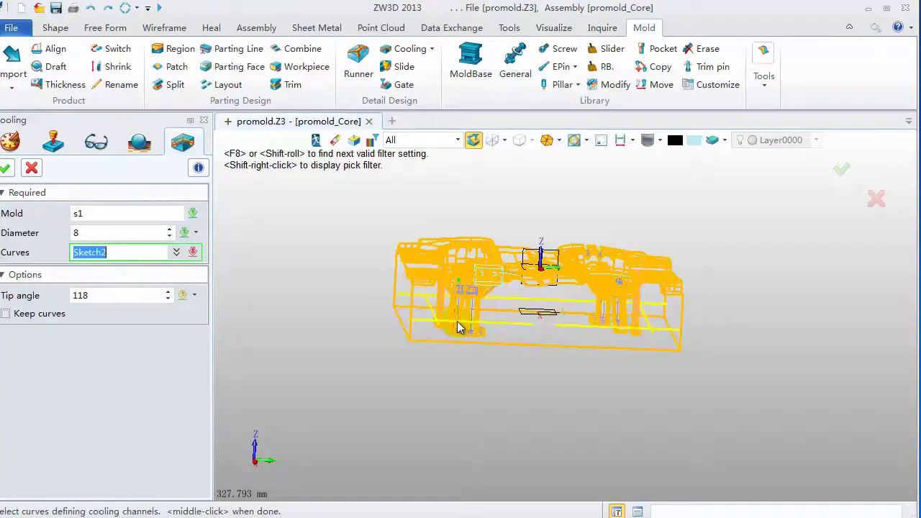
left_click(457, 321)
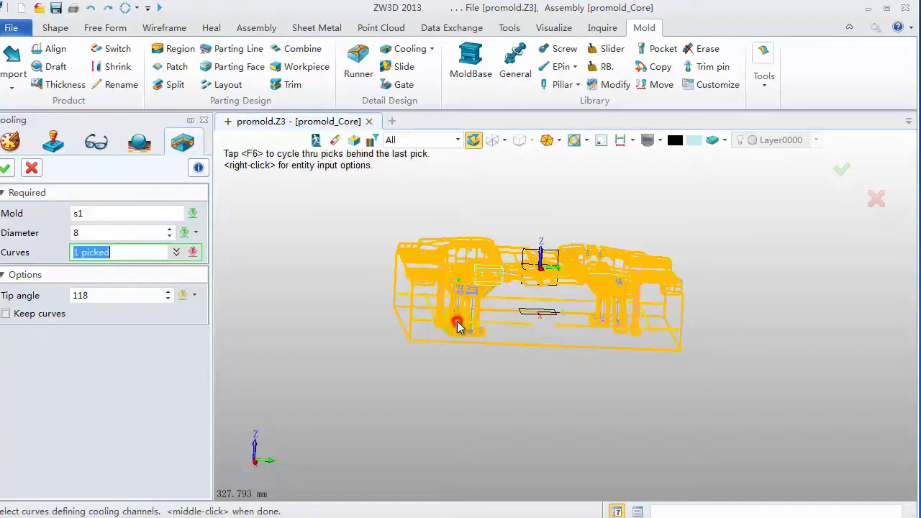
middle_click(348, 326)
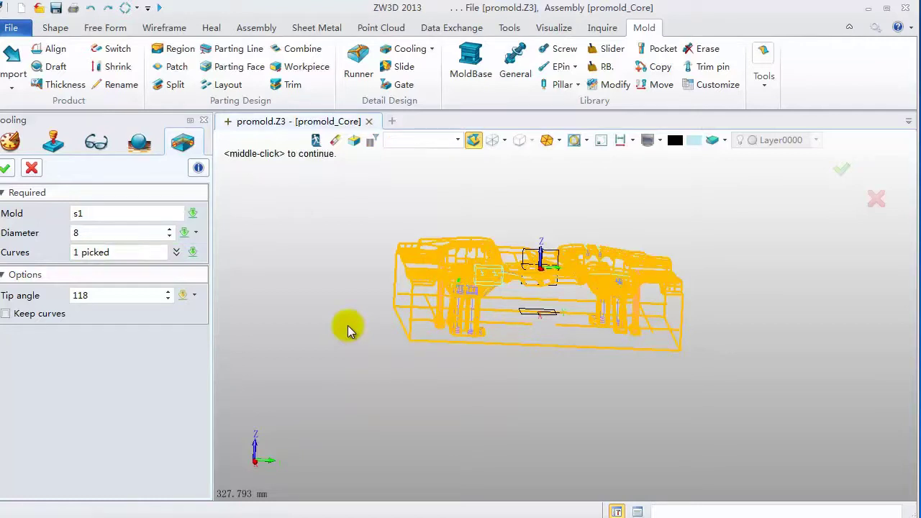
middle_click(348, 325)
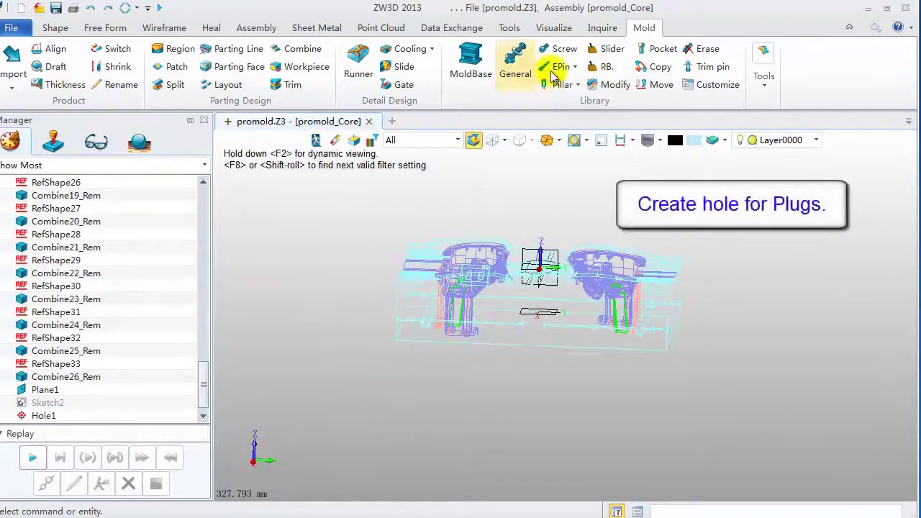
Start plug/connector holes on the cooling channels and select the first channel's hole wall near its open end.
left_click(432, 49)
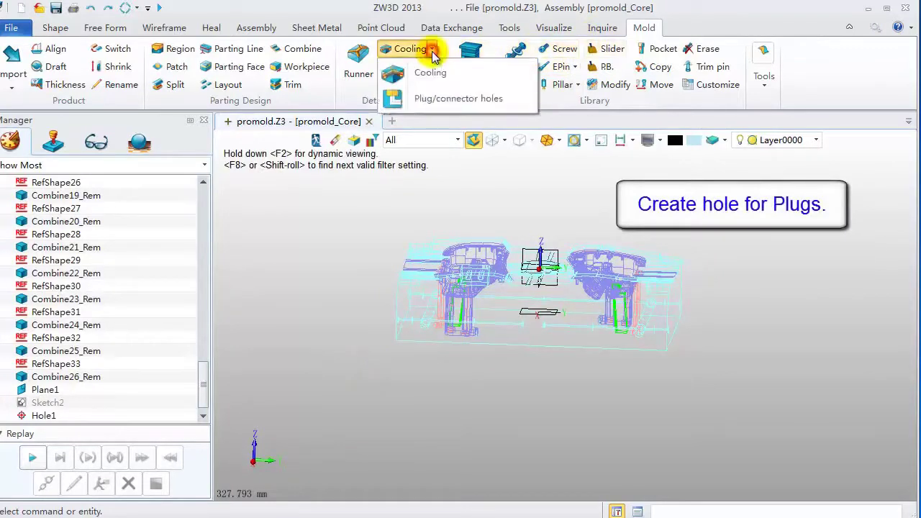
left_click(439, 99)
scroll(432, 324, "up", 5)
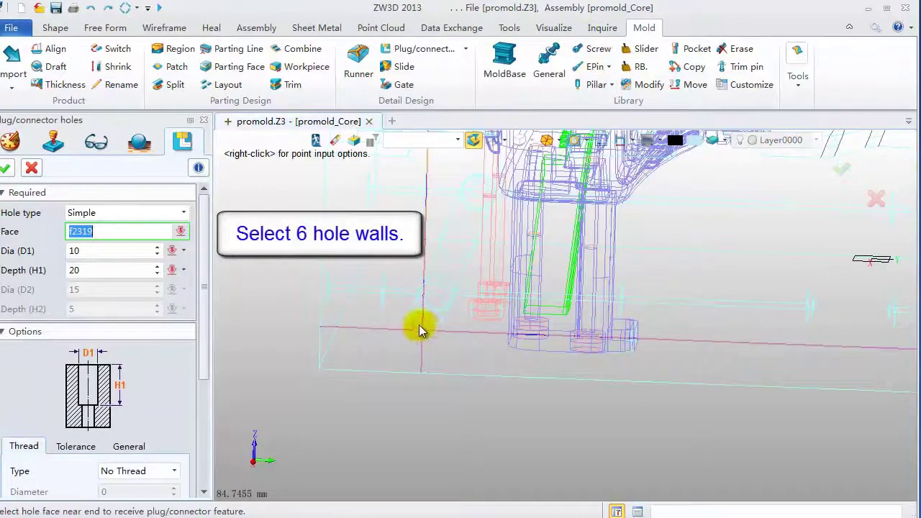
scroll(425, 320, "up", 3)
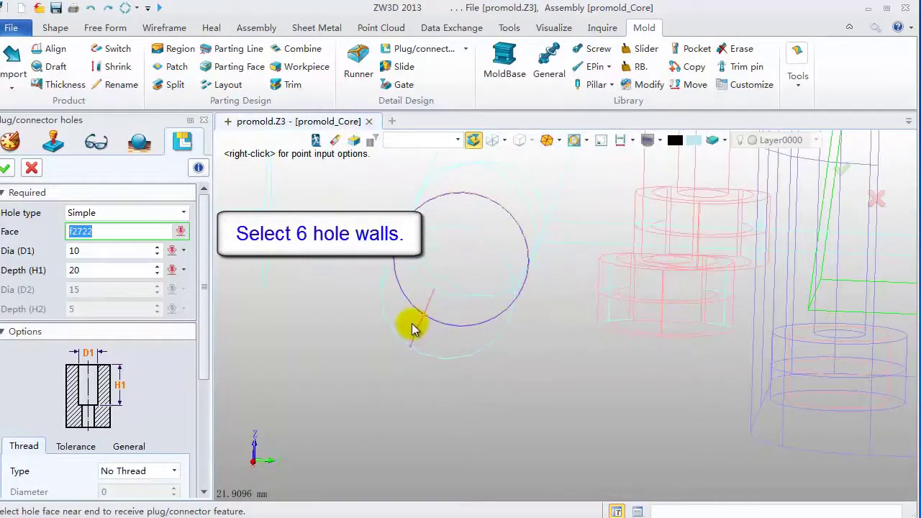
left_click(412, 326)
Add two more cooling channel hole walls near their open ends to the plug hole selection.
scroll(482, 340, "down", 3)
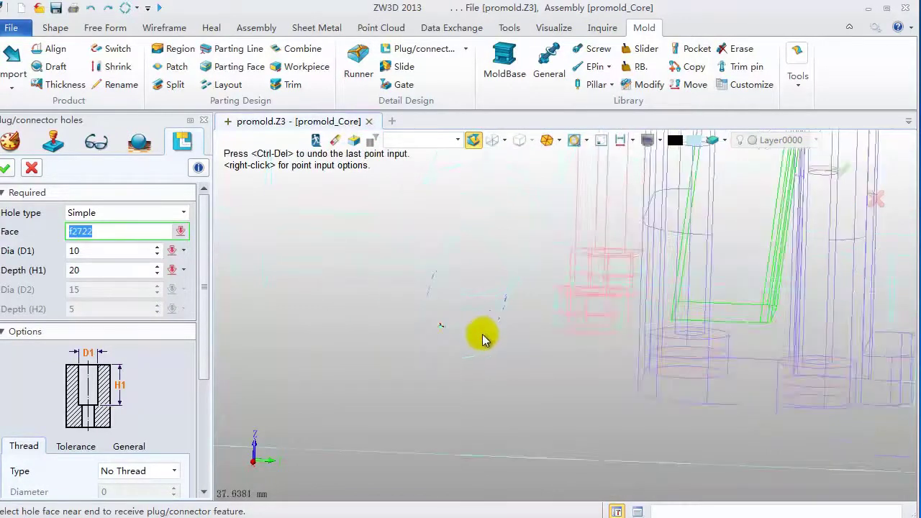
scroll(449, 319, "down", 3)
middle_click_drag(448, 319, 502, 315)
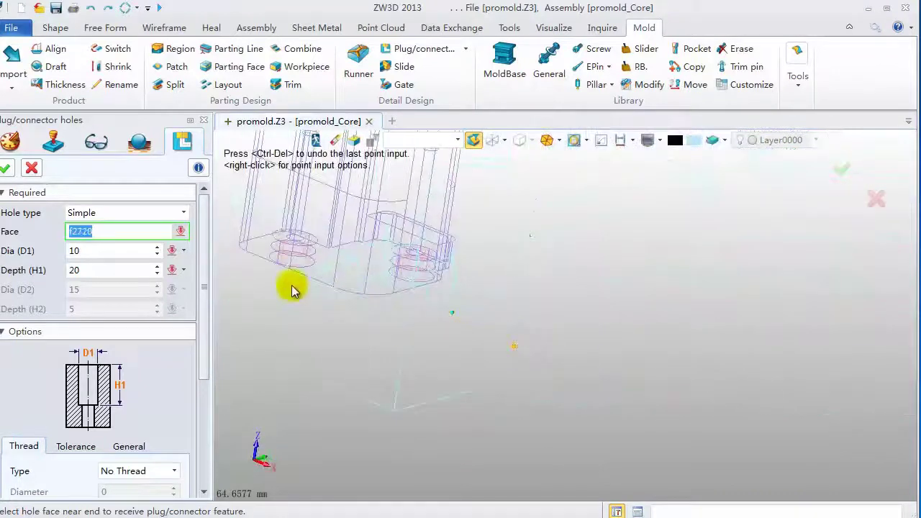
scroll(292, 286, "up", 3)
left_click(291, 286)
scroll(342, 303, "down", 4)
middle_click_drag(347, 305, 606, 413)
middle_click_drag(382, 329, 510, 360)
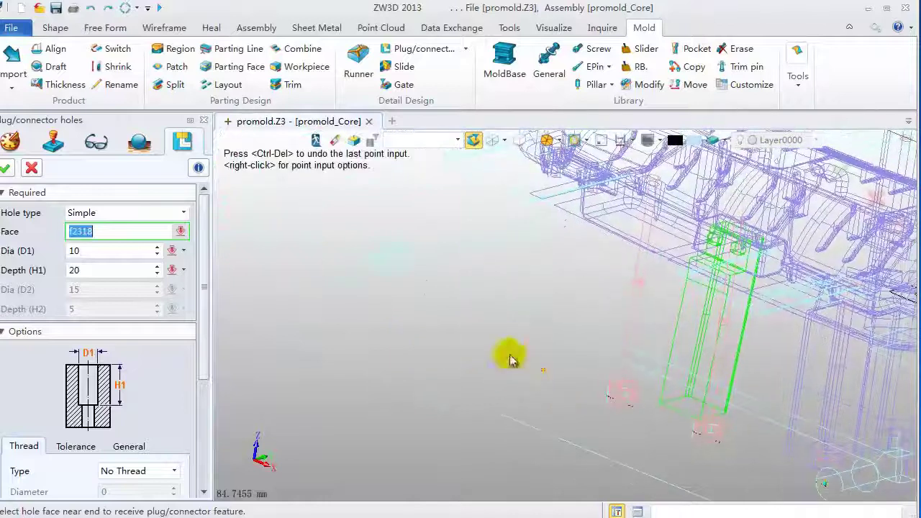
scroll(333, 288, "up", 4)
left_click(323, 286)
Switch the core from wireframe to shaded display to expose the remaining cooling channel openings.
scroll(326, 282, "down", 2)
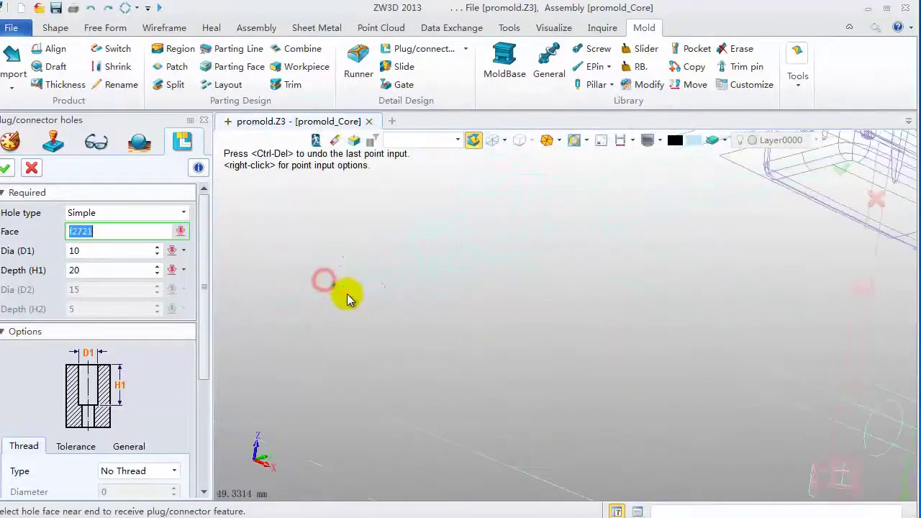
right_click_drag(399, 315, 482, 329)
scroll(481, 329, "down", 1)
middle_click_drag(482, 329, 422, 288)
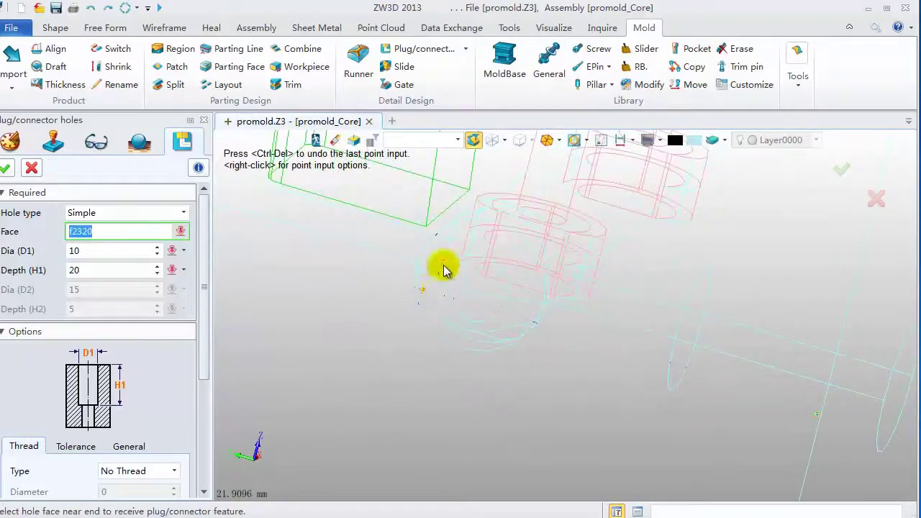
left_click(495, 140)
scroll(487, 261, "down", 5)
left_click(557, 252)
middle_click_drag(558, 252, 566, 301)
scroll(480, 252, "down", 5)
left_click(343, 261)
middle_click_drag(344, 261, 366, 267)
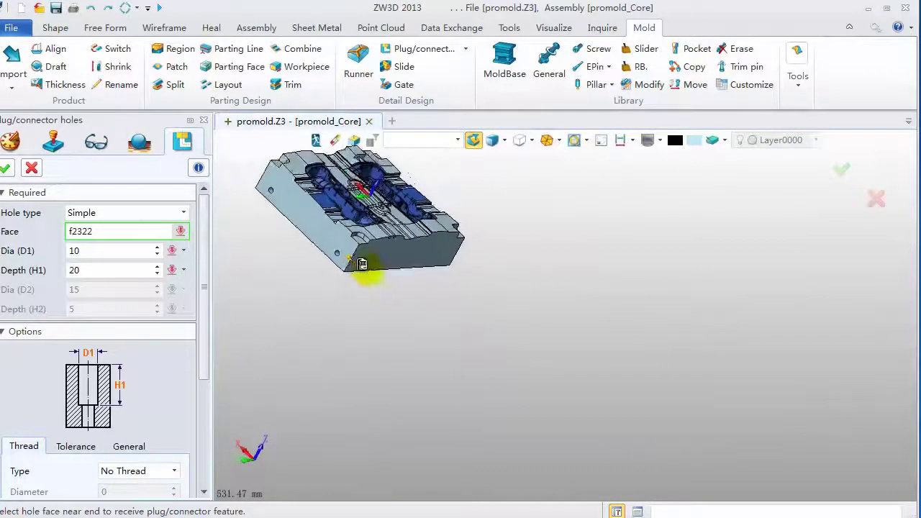
Add the hole walls of both channel openings on the core's next side face to the plug hole selection.
scroll(323, 247, "up", 5)
scroll(364, 280, "up", 3)
left_click(343, 259)
scroll(342, 257, "up", 3)
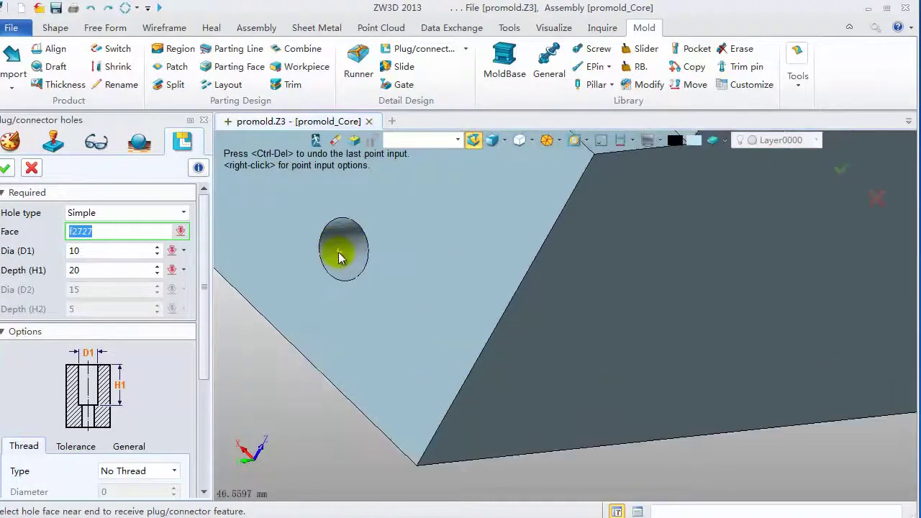
scroll(339, 259, "down", 3)
middle_click_drag(339, 260, 634, 442)
middle_click_drag(394, 239, 444, 364)
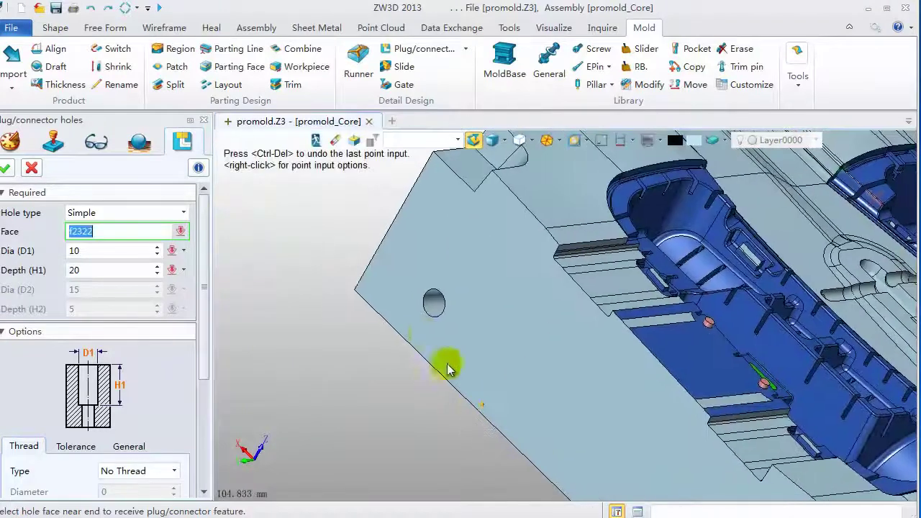
scroll(434, 306, "up", 2)
left_click(434, 308)
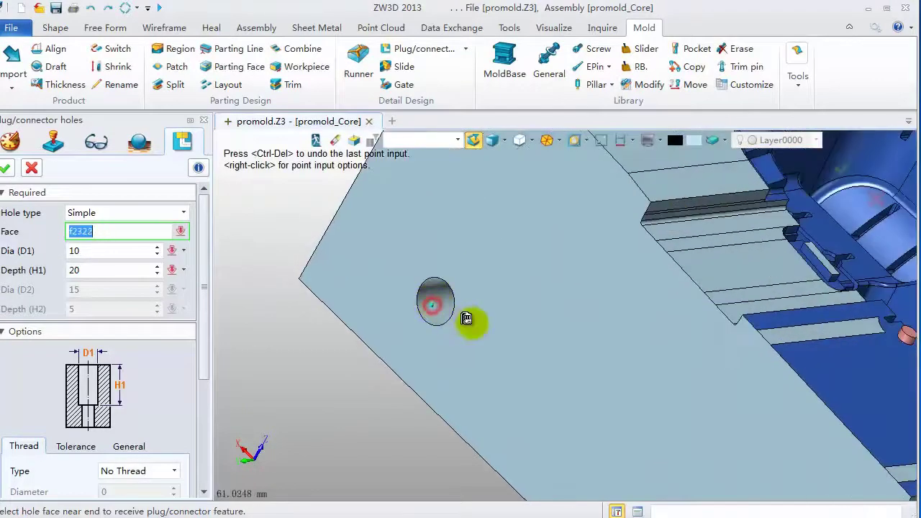
Complete the six-face plug hole selection with the remaining channel hole wall on the adjacent side of the core.
right_click_drag(467, 319, 534, 363)
middle_click_drag(534, 363, 263, 257)
left_click(259, 255)
scroll(257, 253, "up", 2)
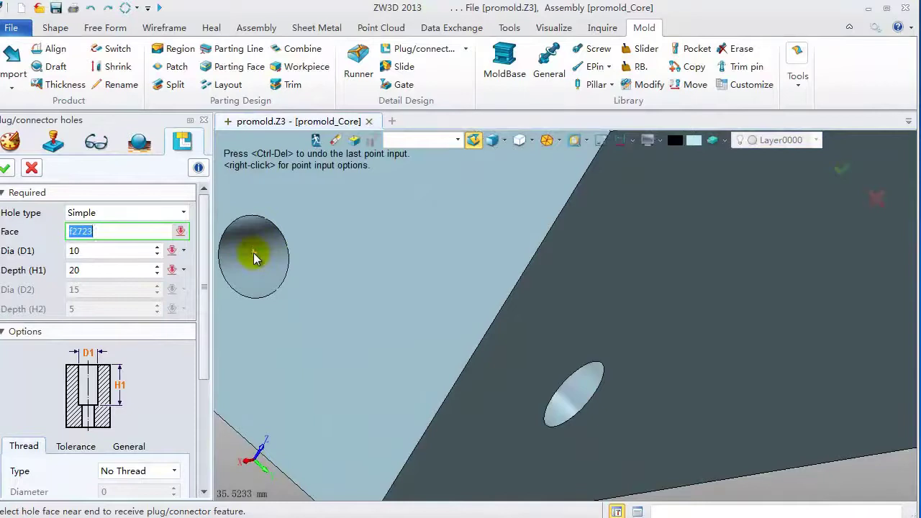
scroll(282, 281, "down", 7)
middle_click_drag(329, 276, 589, 401)
left_click(555, 396)
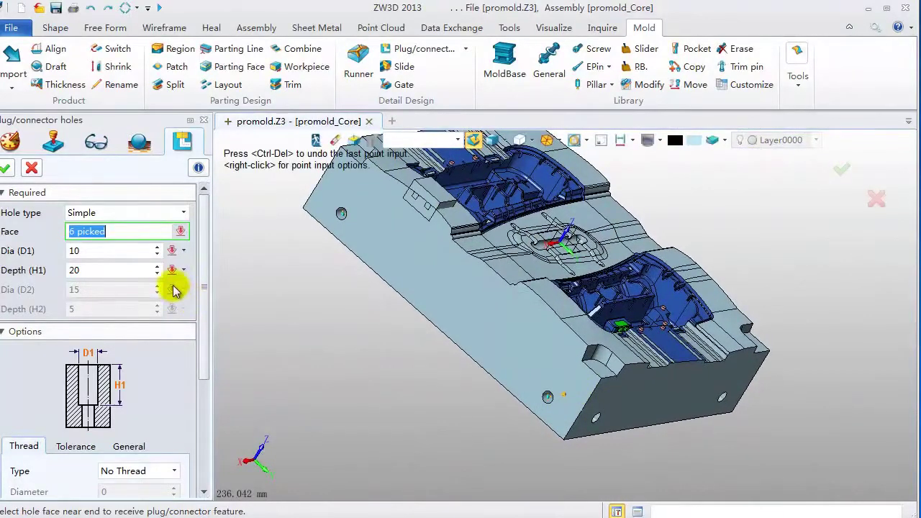
Set the plug hole depth to 12 and create the simple plug holes at the selected channel ends.
left_click(74, 270)
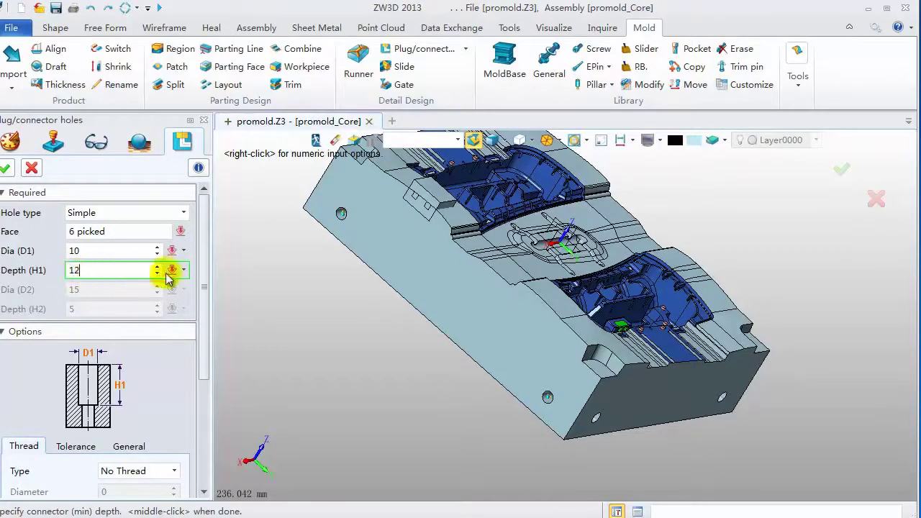
middle_click(268, 320)
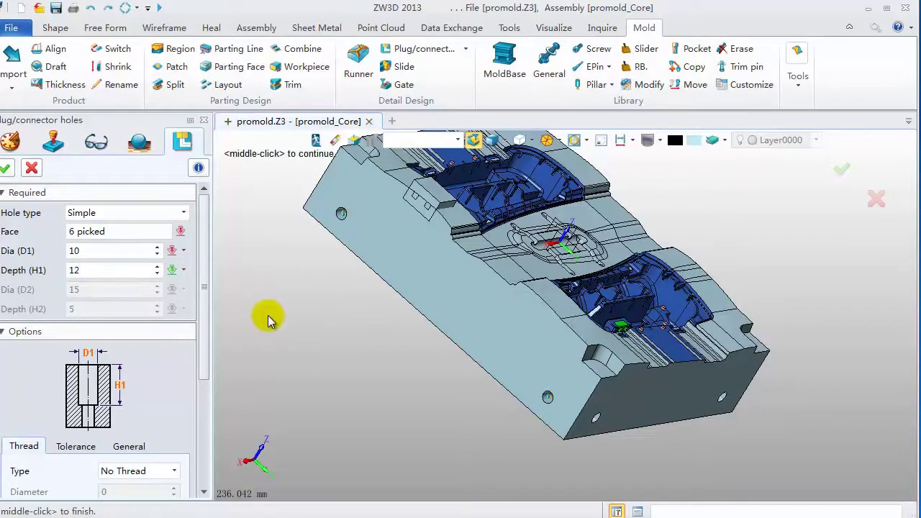
middle_click(268, 315)
right_click_drag(269, 315, 313, 319)
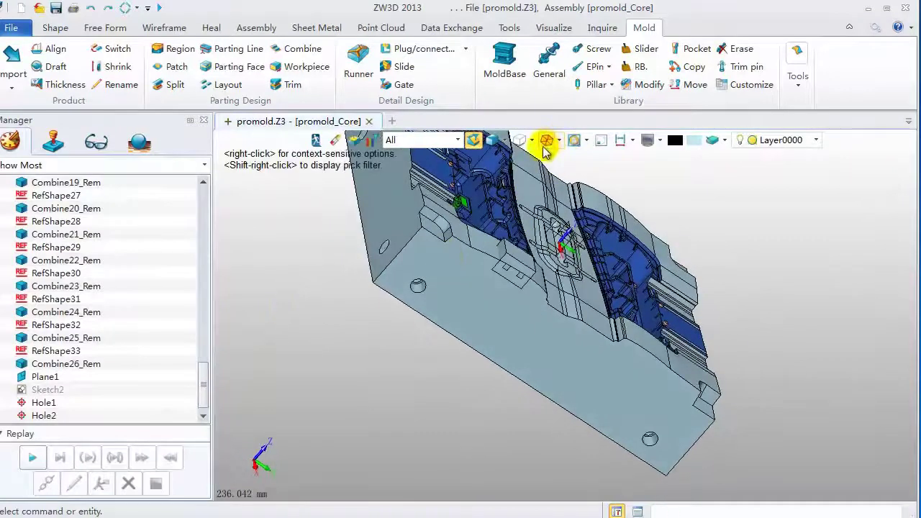
Start a simple hole on the core's bottom face and place hole locations at 75,15 and 75,-15.
left_click(546, 140)
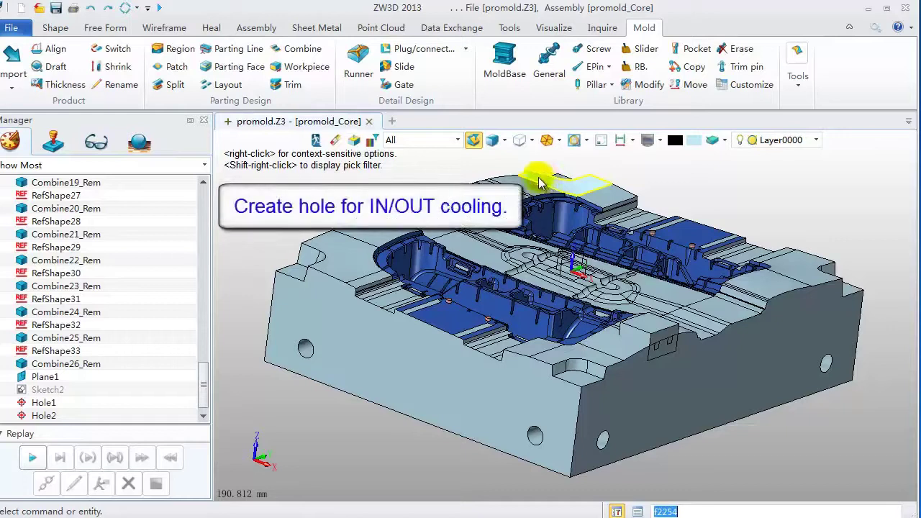
left_click(61, 30)
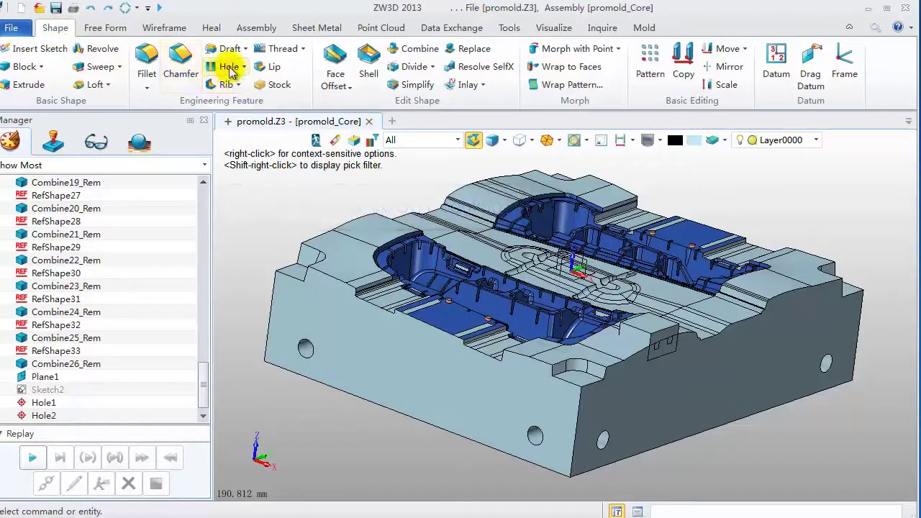
left_click(229, 68)
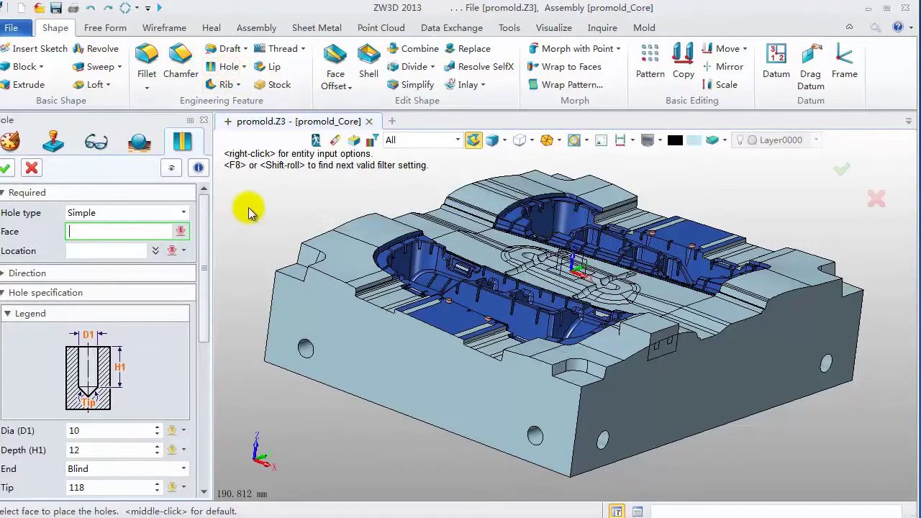
scroll(249, 240, "down", 5)
right_click_drag(274, 308, 321, 235)
middle_click(328, 264)
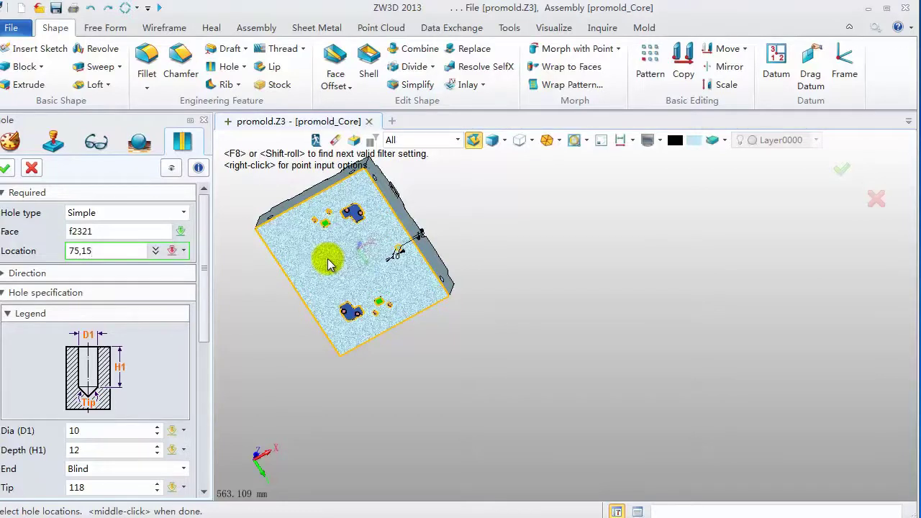
type("75,15")
key("Return")
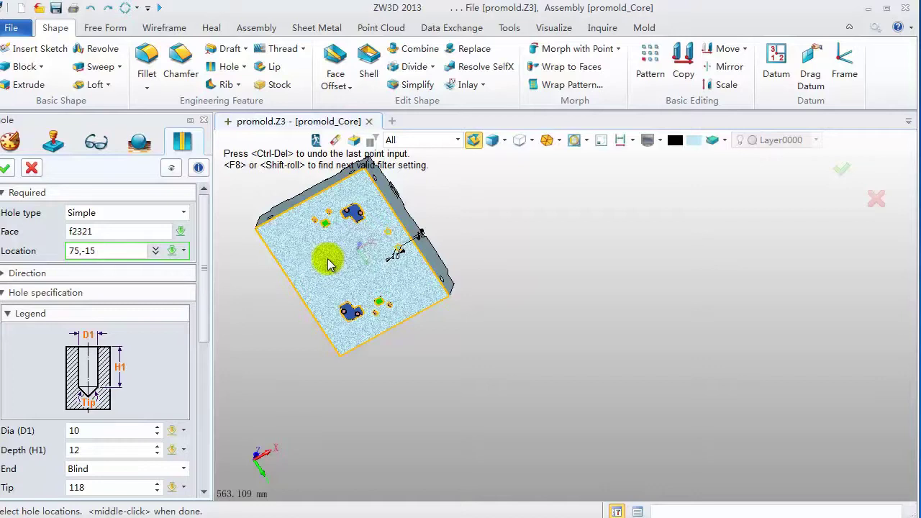
type("75,-15")
key("Return")
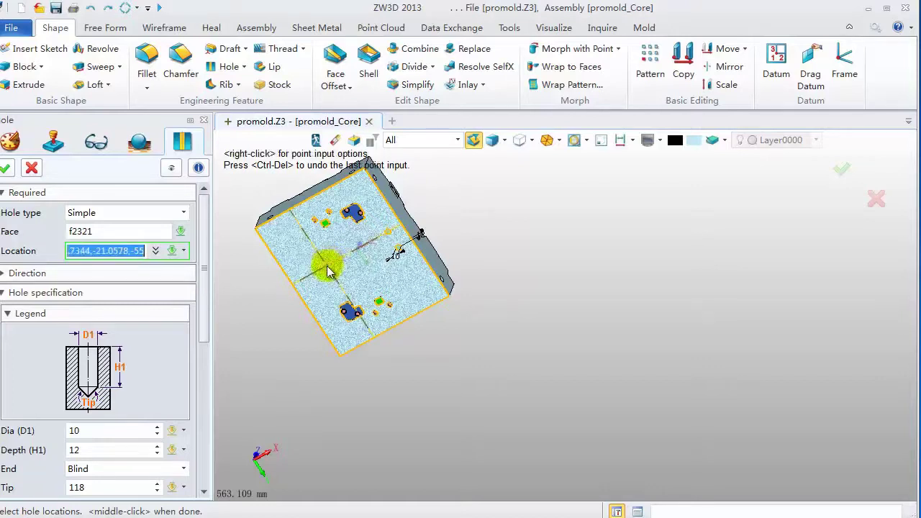
Set the hole diameter to 8 and depth to 20, and create the two blind cooling inlet/outlet holes.
left_click_drag(205, 278, 203, 314)
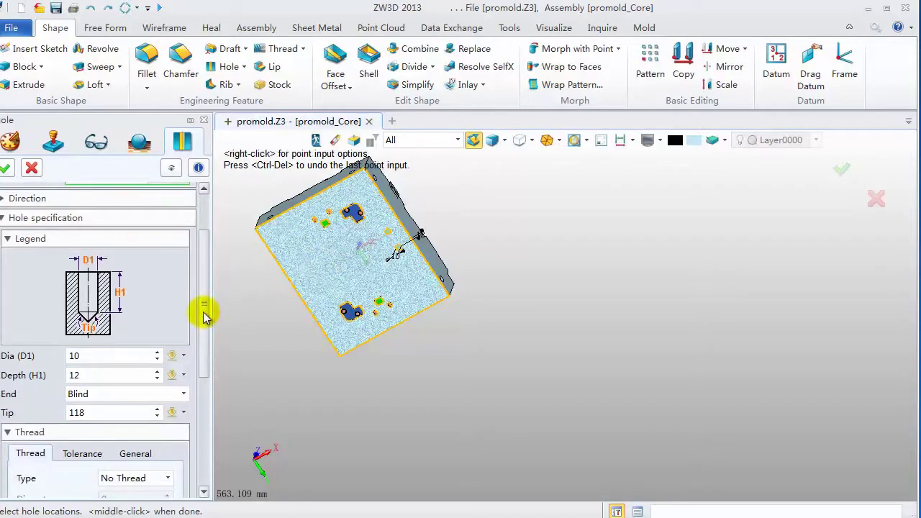
double_click(98, 353)
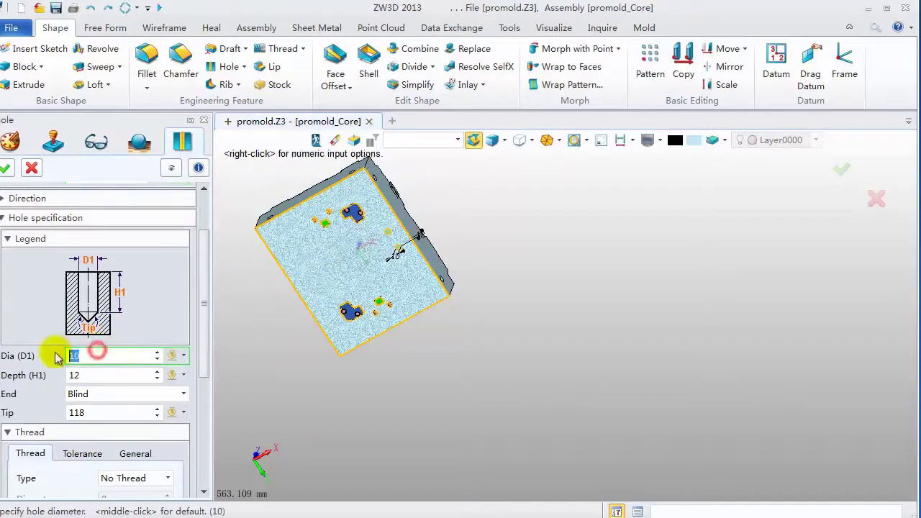
type("8")
double_click(96, 374)
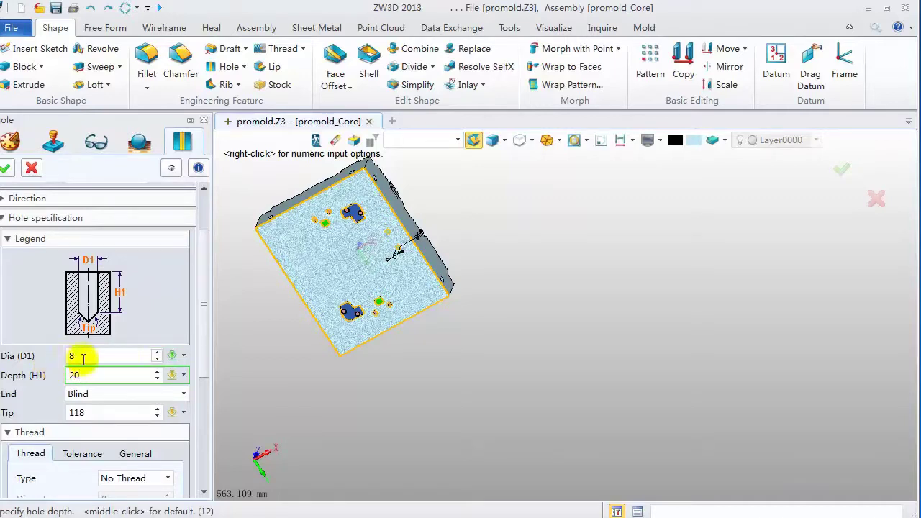
left_click(252, 361)
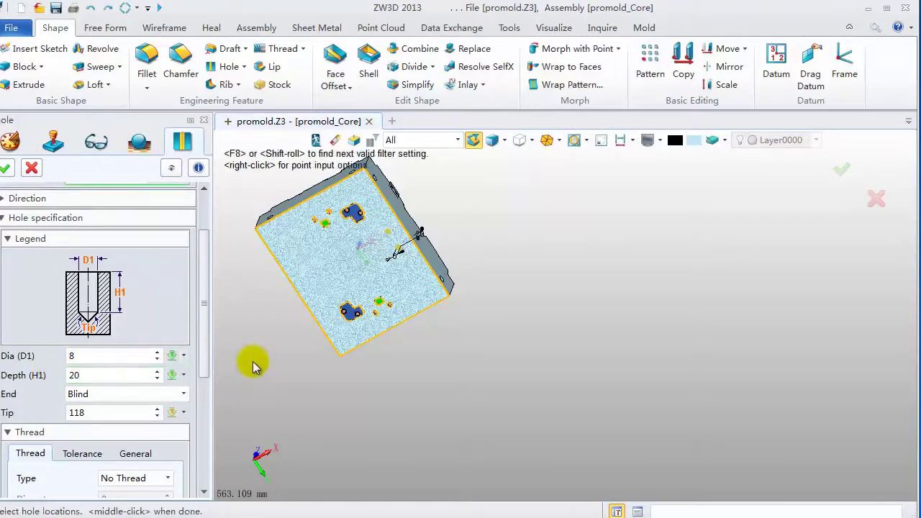
middle_click(253, 361)
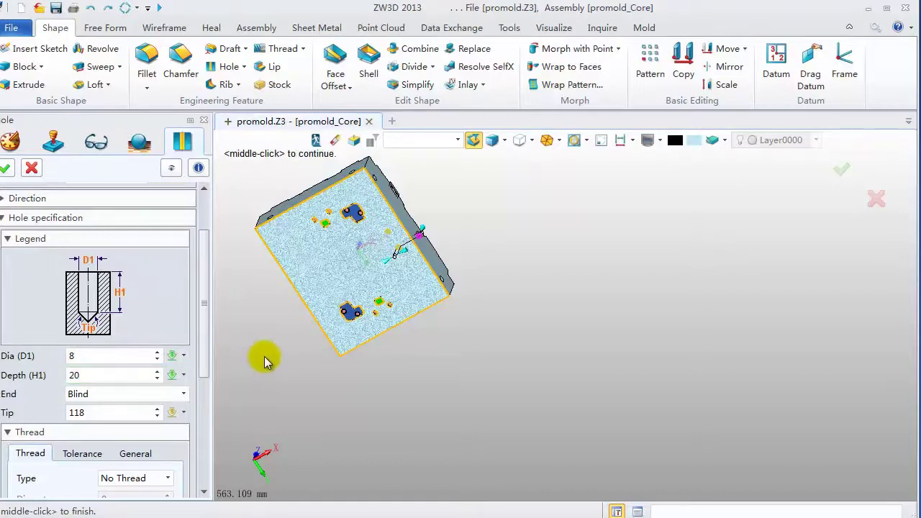
middle_click(264, 361)
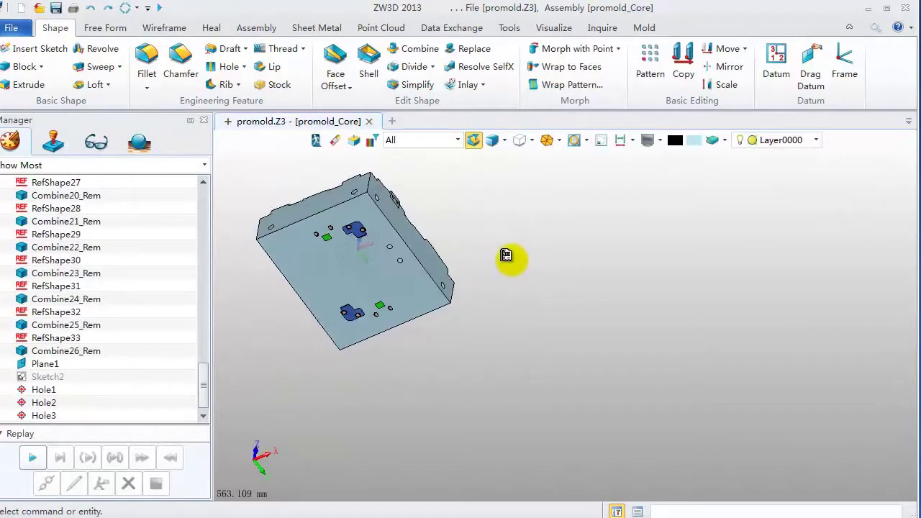
Exit the core part to the promold_Combine assembly and show its component tree.
right_click_drag(506, 255, 531, 323)
right_click_drag(469, 294, 475, 261)
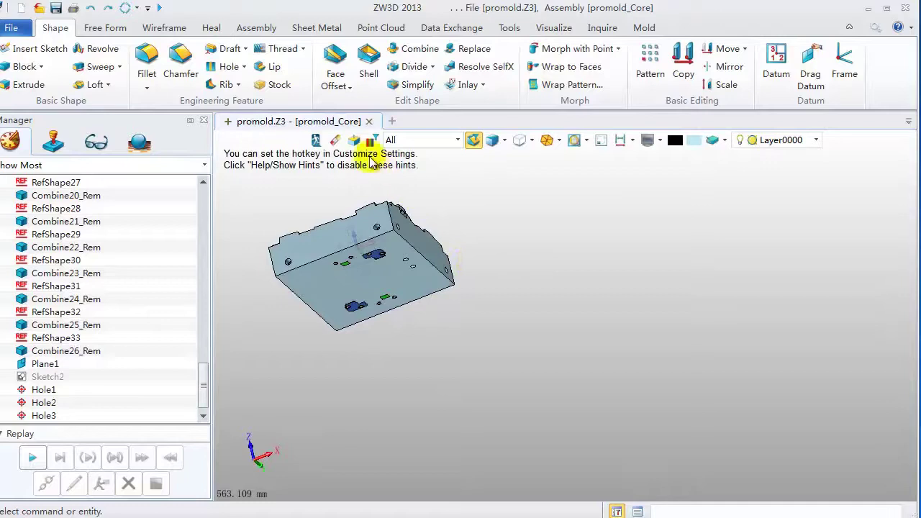
left_click(316, 140)
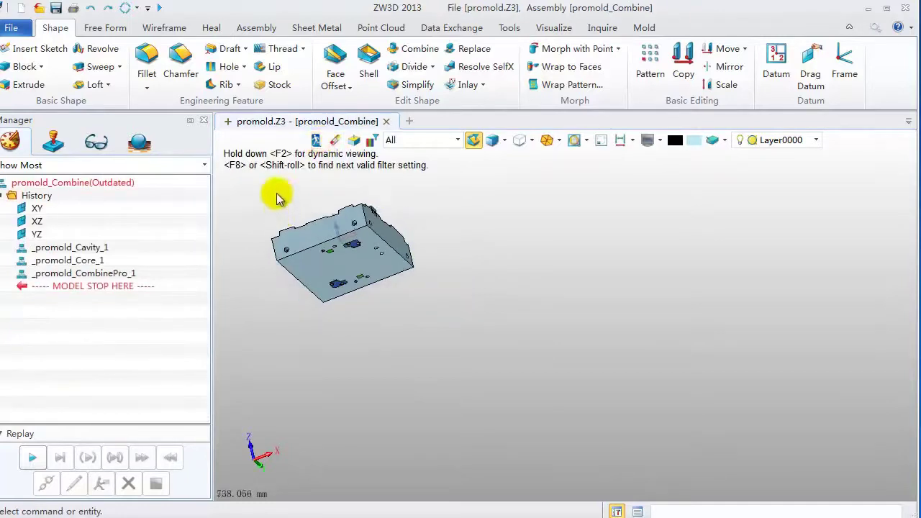
left_click(56, 144)
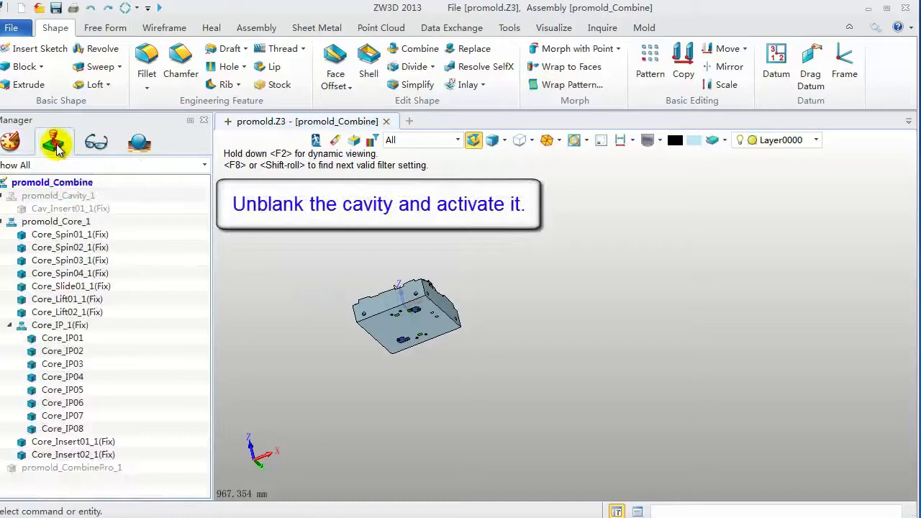
Unblank the promold_Cavity_1 component and activate it for editing.
right_click(54, 197)
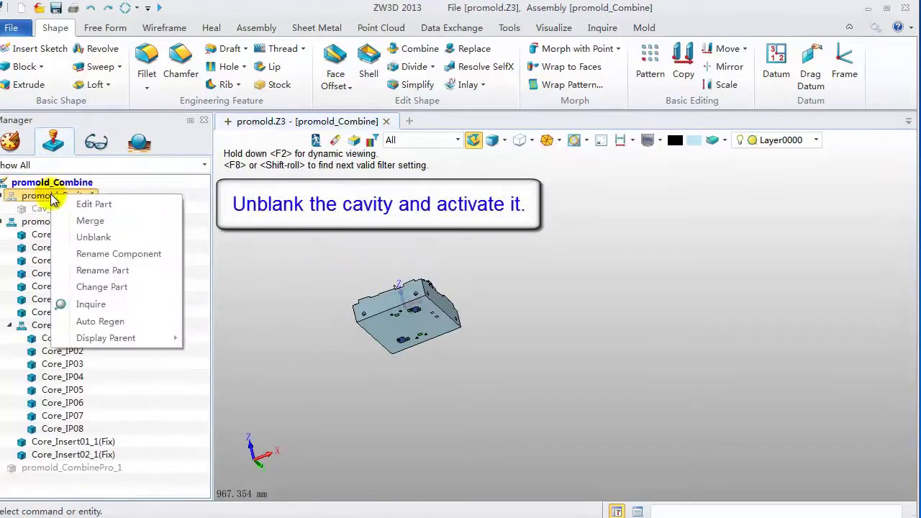
left_click(85, 239)
middle_click_drag(308, 272, 426, 309)
double_click(426, 310)
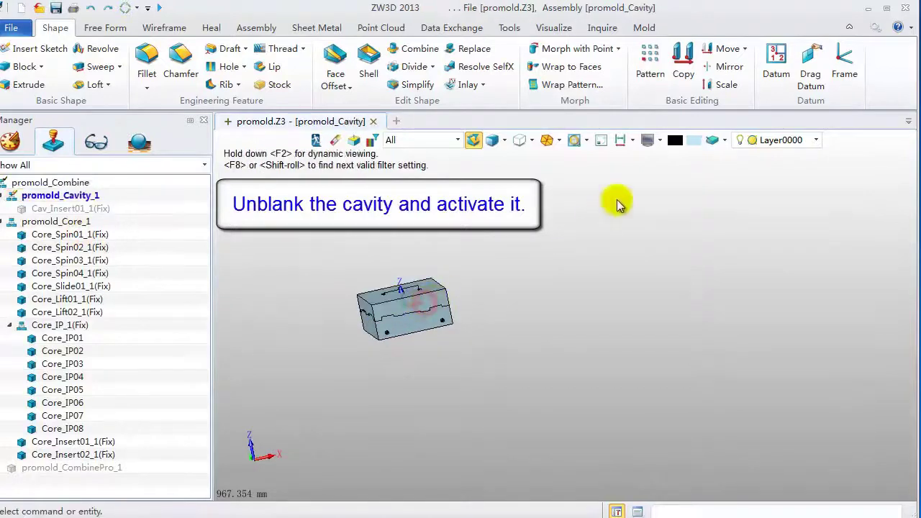
Insert an XY datum plane in the cavity with an offset of 25.
left_click(600, 143)
right_click_drag(591, 239, 504, 303)
middle_click_drag(504, 366, 563, 382)
right_click_drag(564, 382, 574, 339)
scroll(537, 333, "up", 3)
middle_click_drag(538, 332, 630, 327)
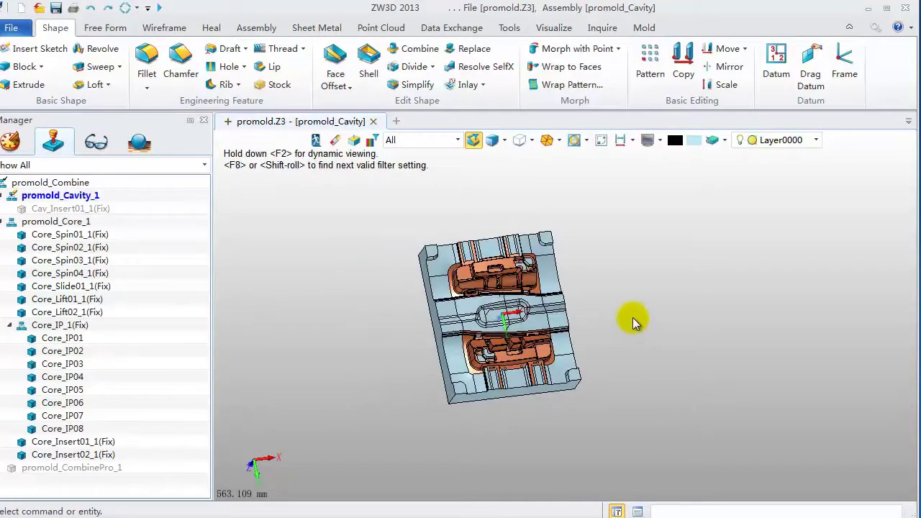
right_click(615, 263)
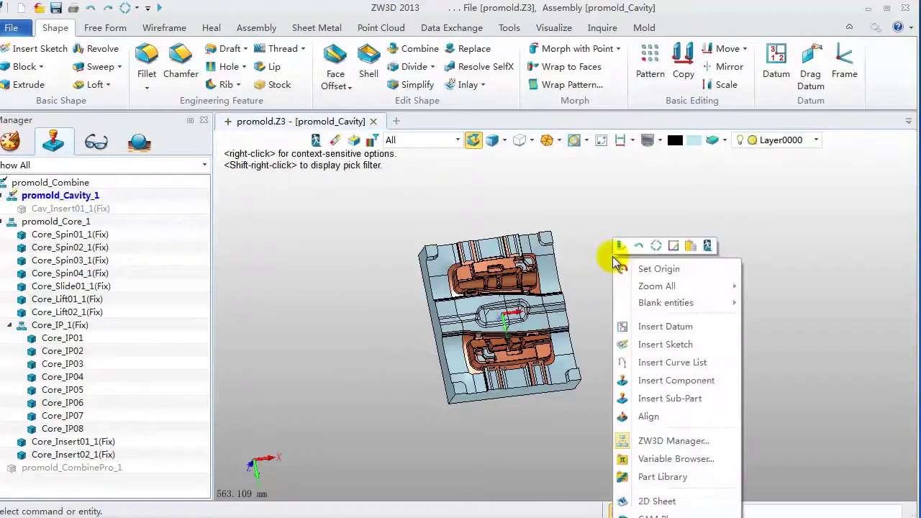
left_click(675, 326)
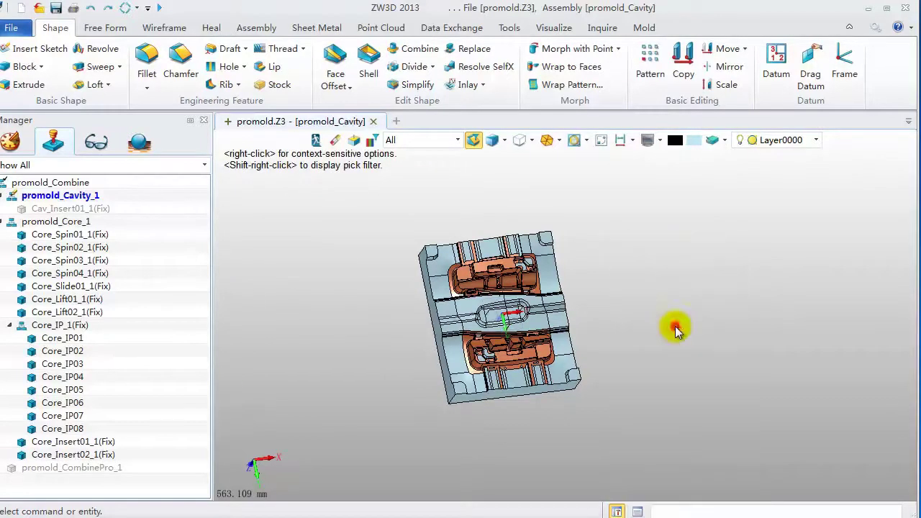
left_click(76, 216)
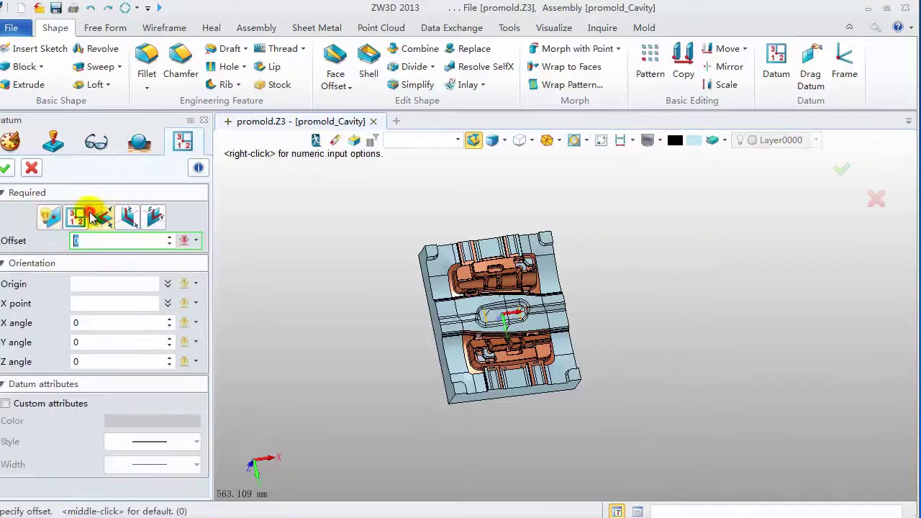
left_click(99, 217)
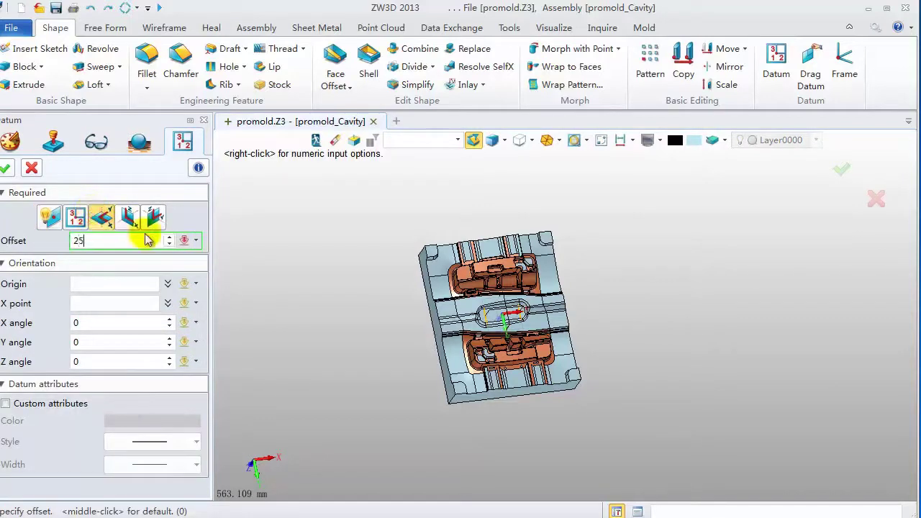
type("25")
key("Return")
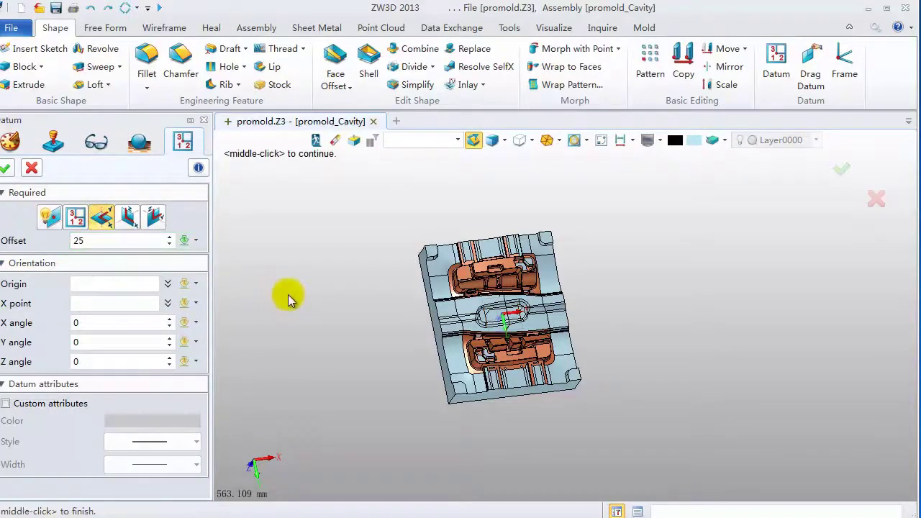
middle_click(288, 294)
middle_click_drag(323, 324, 360, 319)
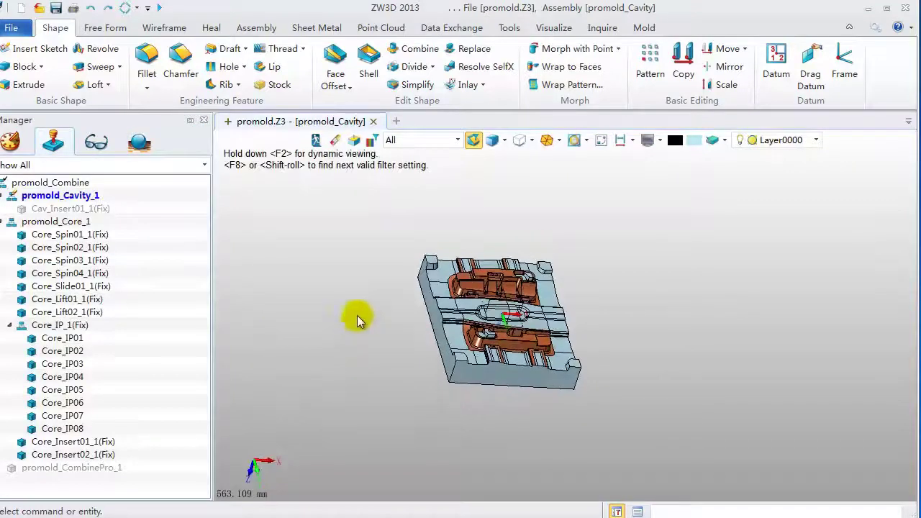
Start a new sketch in the cavity on the offset datum plane, Plane1, with the model displayed in wireframe.
right_click(353, 259)
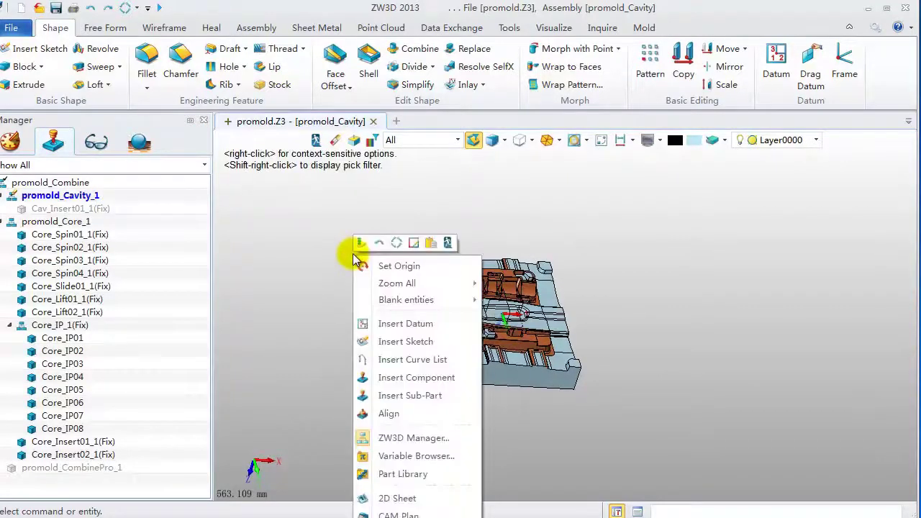
left_click(395, 344)
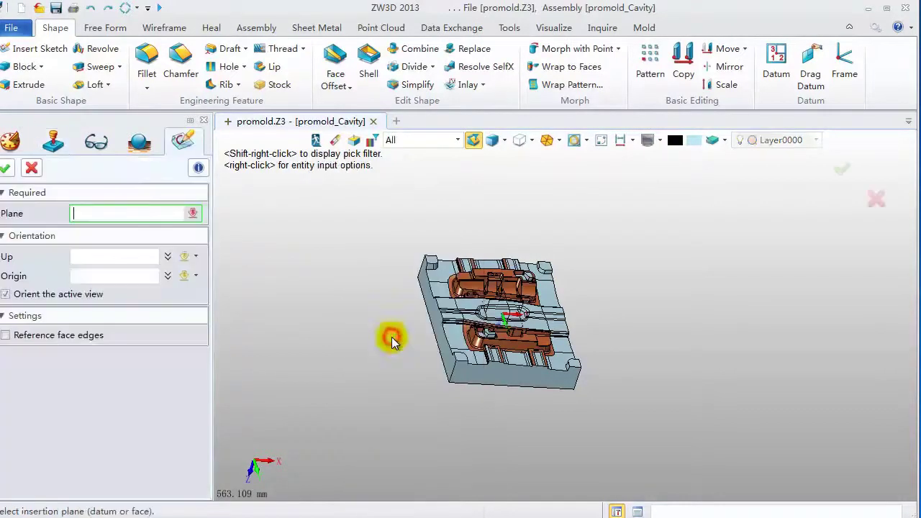
left_click(493, 140)
mouse_move(623, 298)
right_mouse_down()
mouse_move(593, 241)
mouse_move(601, 323)
mouse_move(569, 324)
right_mouse_up()
scroll(568, 324, "up", 5)
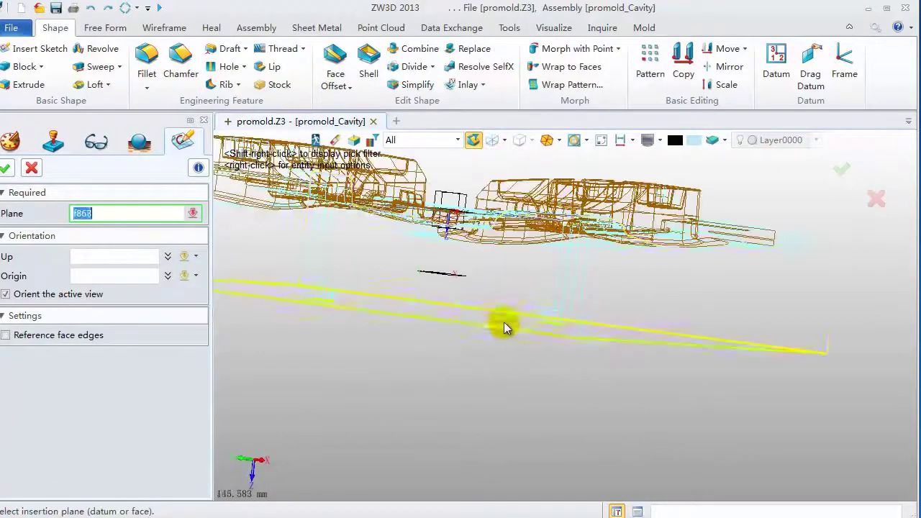
left_click(452, 277)
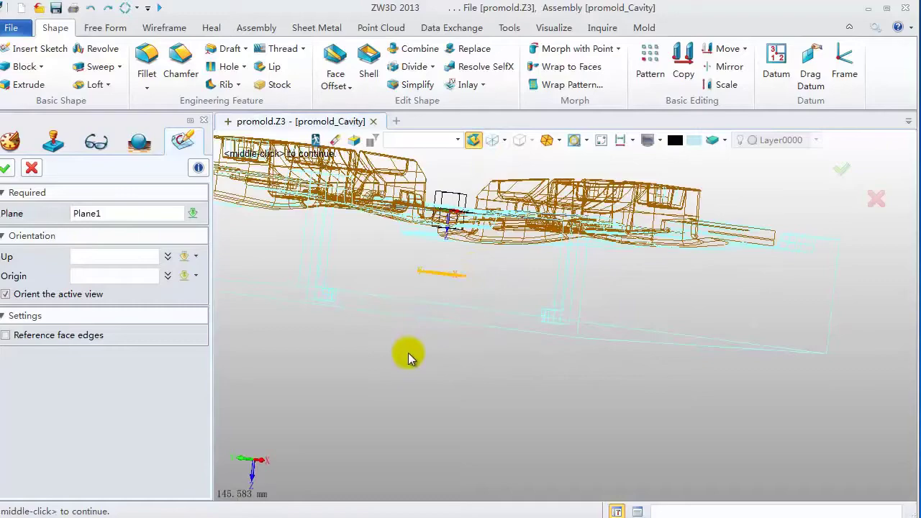
middle_click(409, 353)
scroll(376, 269, "down", 3)
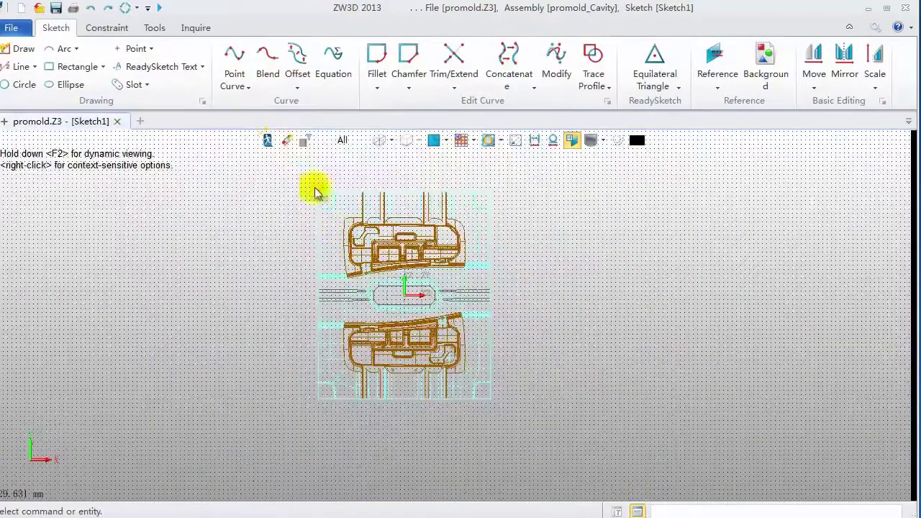
Draw a near-vertical line about 240 mm long near the cavity's left side, from its top edge to its bottom edge.
left_click(20, 66)
scroll(326, 209, "up", 2)
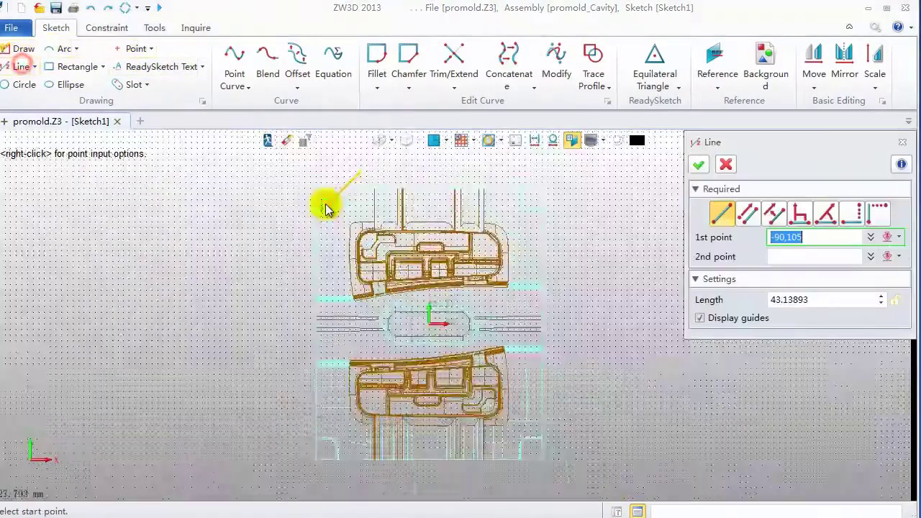
scroll(326, 209, "up", 2)
left_click(356, 179)
scroll(360, 317, "down", 4)
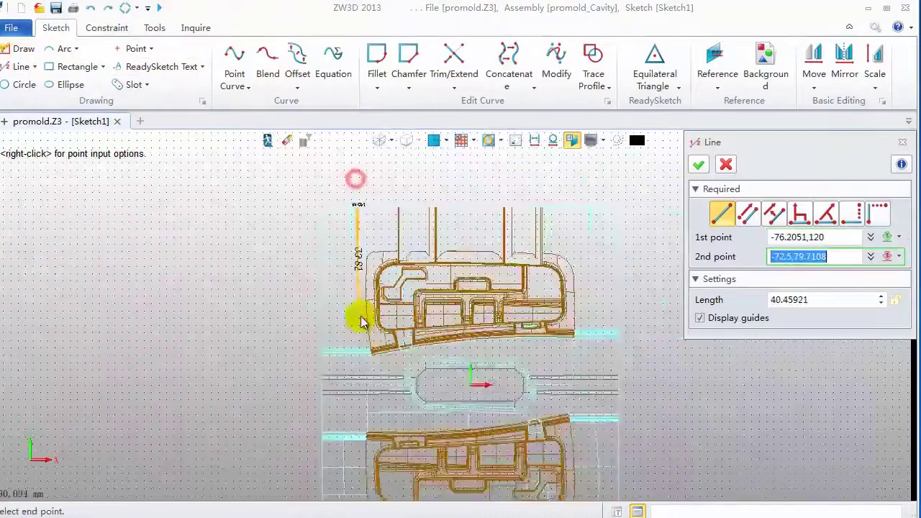
scroll(364, 324, "up", 6)
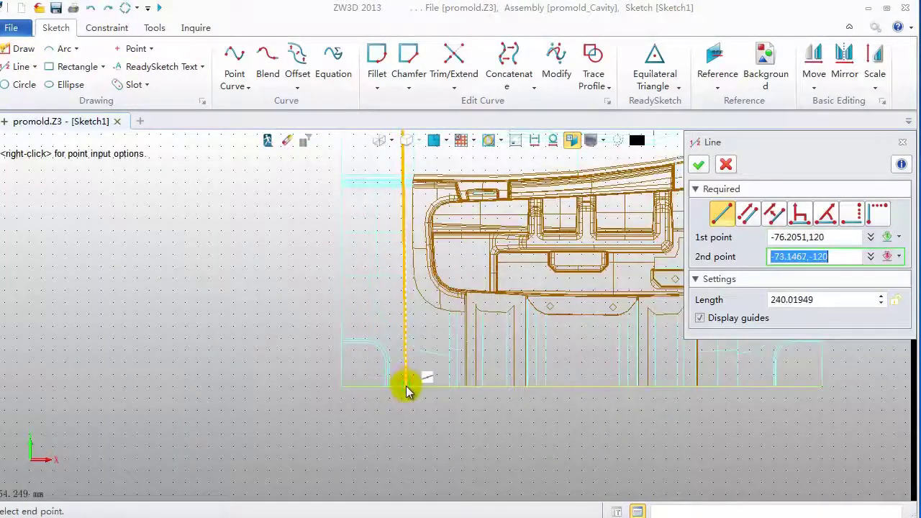
left_click(406, 385)
scroll(493, 309, "down", 5)
scroll(416, 322, "up", 5)
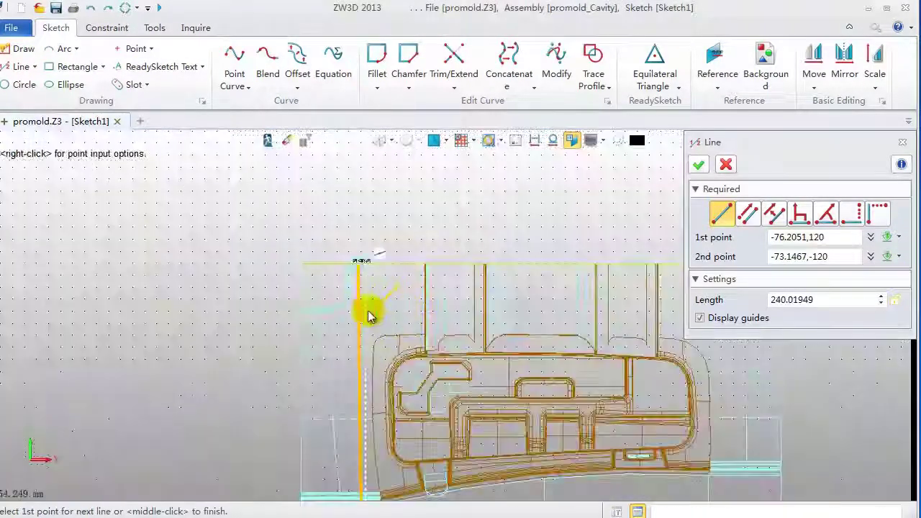
Draw a near-horizontal line about 183 mm long above the upper product, from just beyond the long line to the cavity's right edge.
left_click(339, 320)
scroll(545, 324, "down", 4)
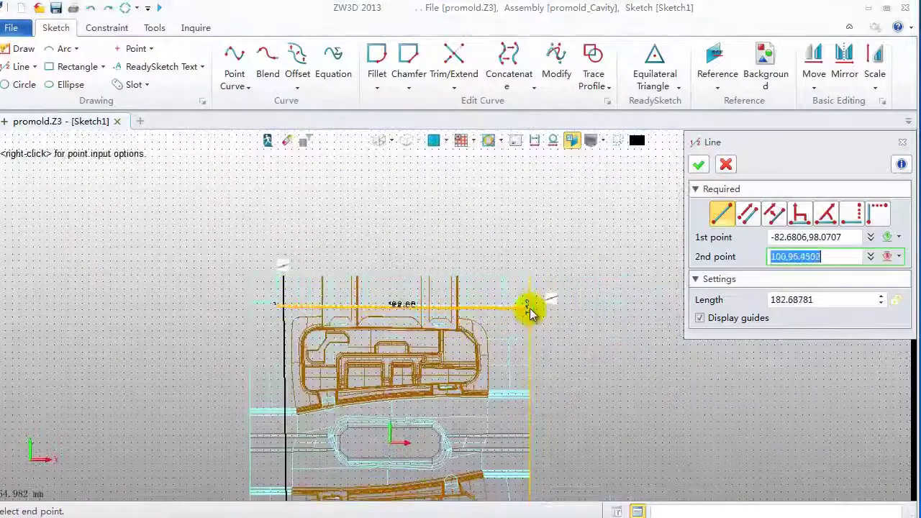
left_click(529, 310)
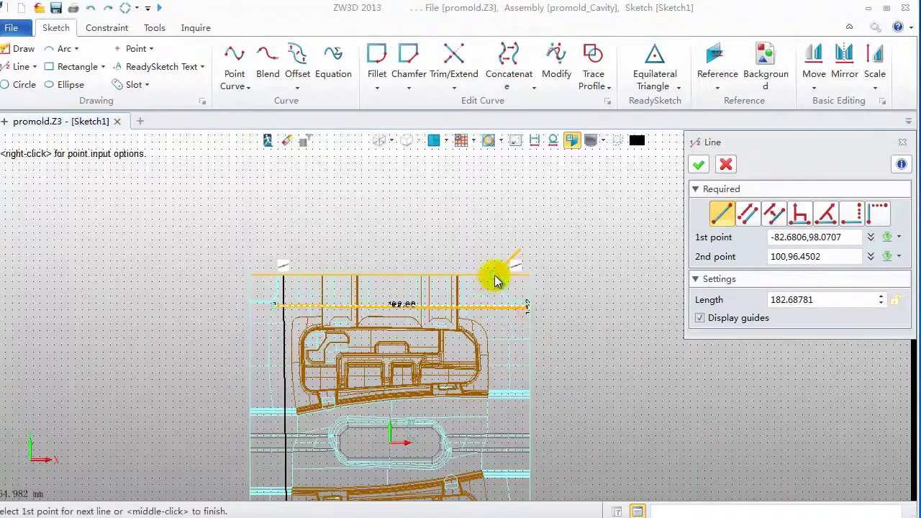
Draw a vertical line about 108 mm long near the cavity's right side, from its top edge to just above the sketch origin's level.
left_click(494, 275)
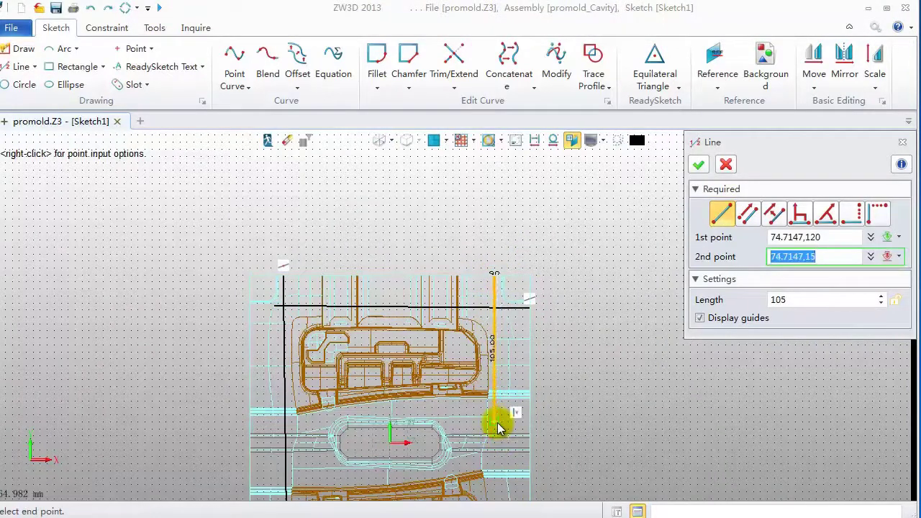
scroll(498, 428, "up", 5)
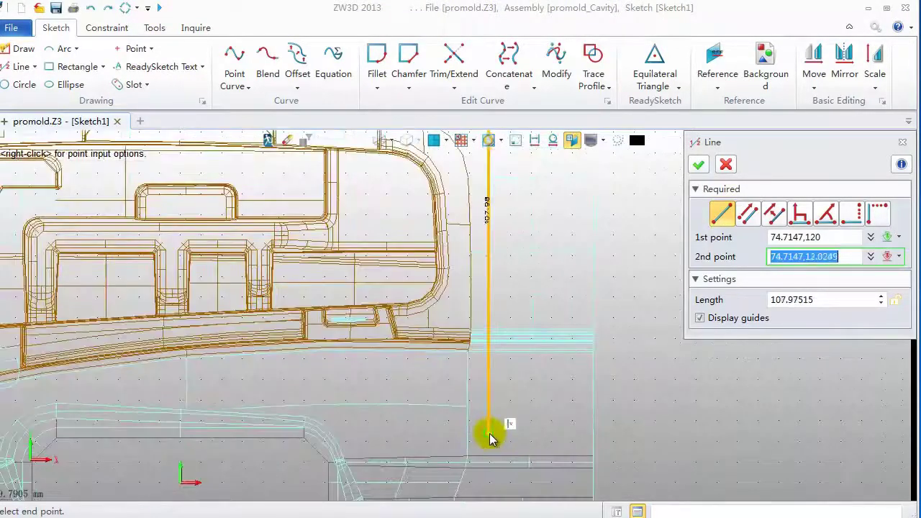
left_click(489, 433)
left_click(699, 165)
scroll(559, 230, "down", 5)
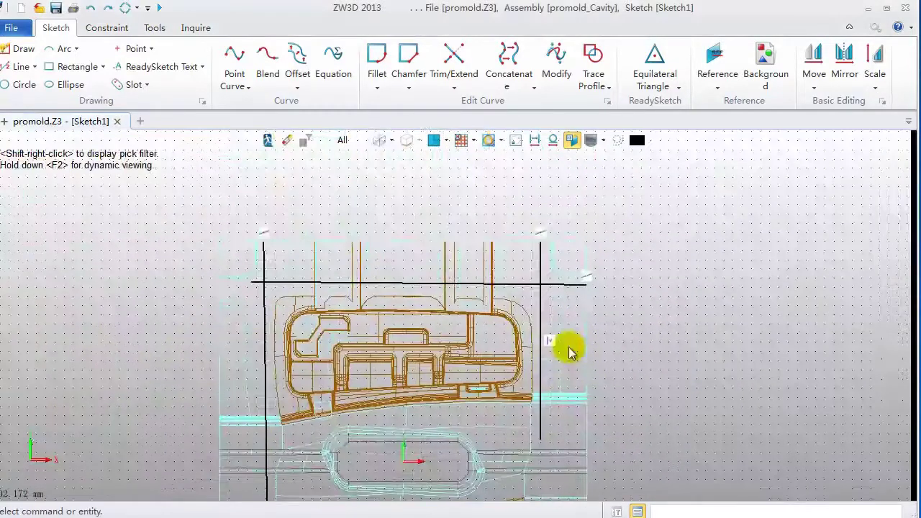
Constrain the long left line as vertical and make the cross line perpendicular to it.
left_click(106, 27)
left_click(24, 66)
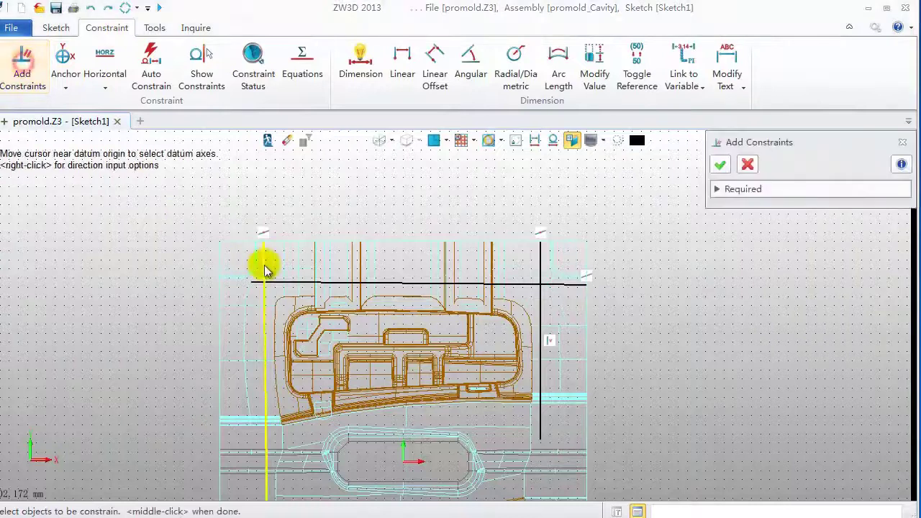
left_click(266, 245)
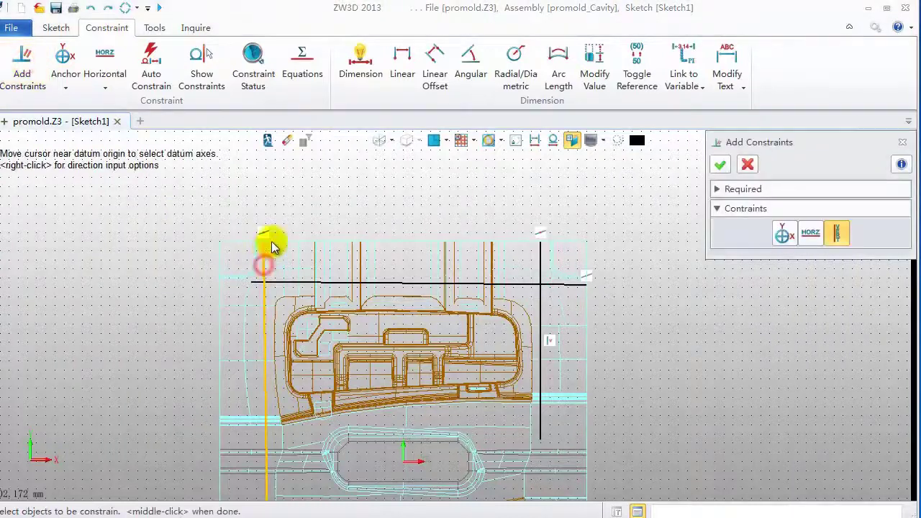
left_click(721, 167)
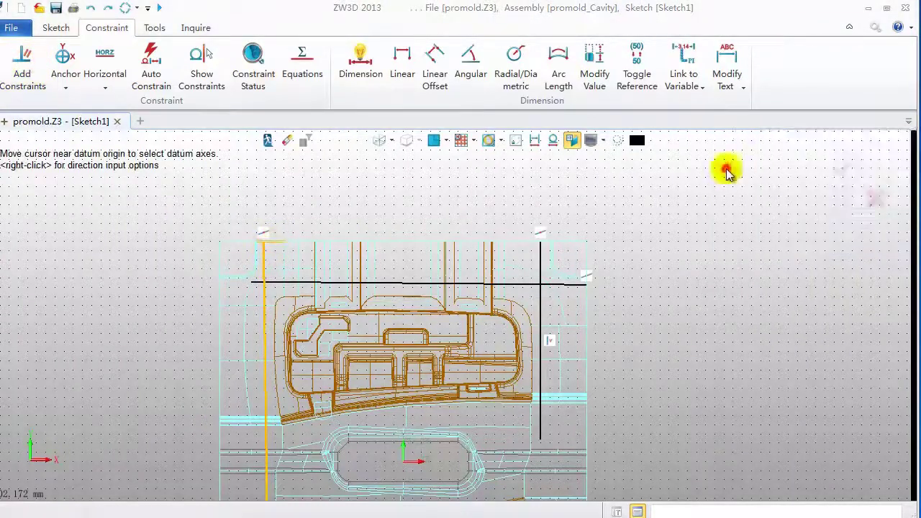
left_click(267, 260)
left_click(286, 282)
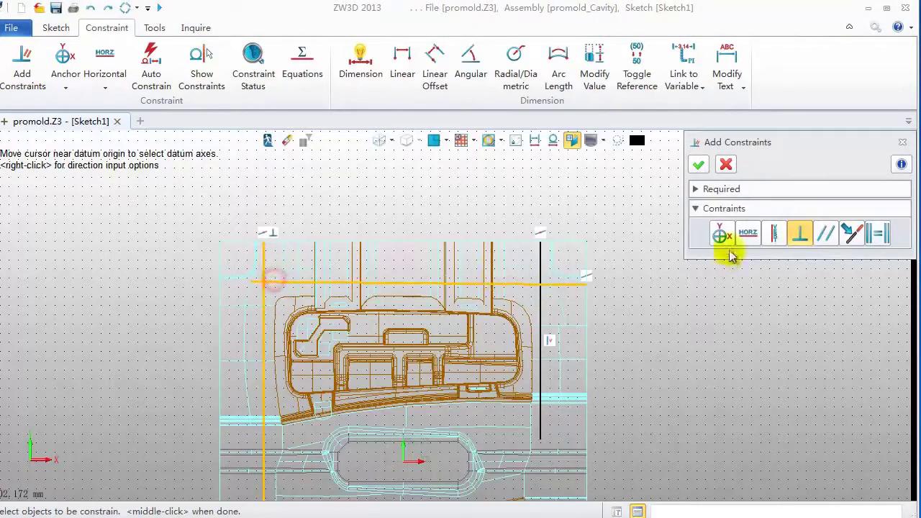
left_click(701, 166)
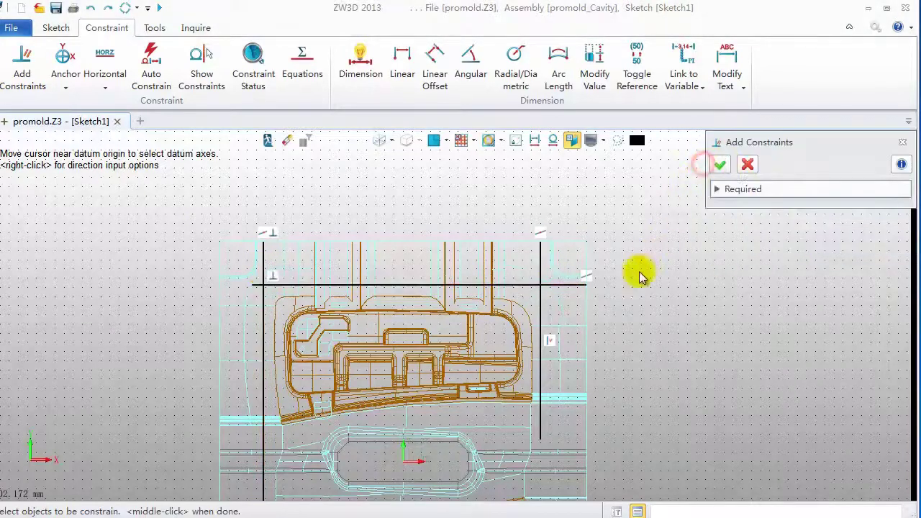
left_click(745, 165)
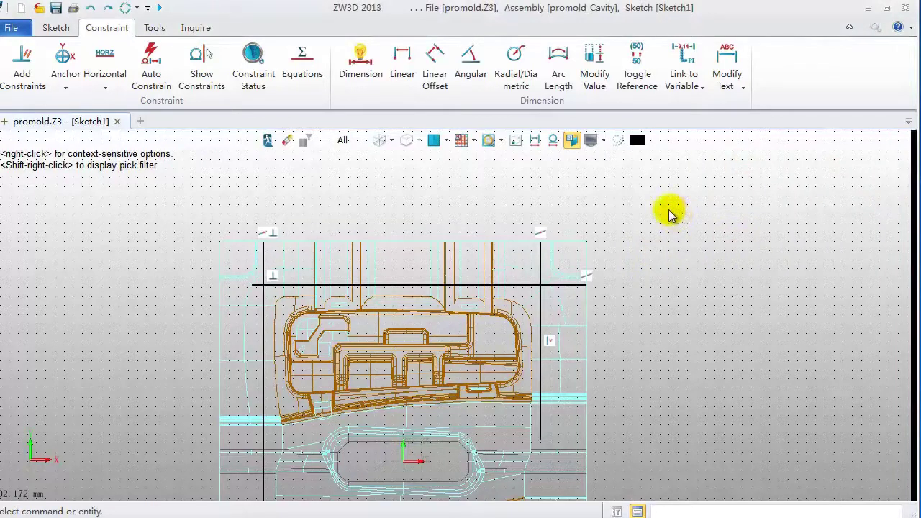
Dimension the cross line's length and set it to 180 mm.
left_click(360, 65)
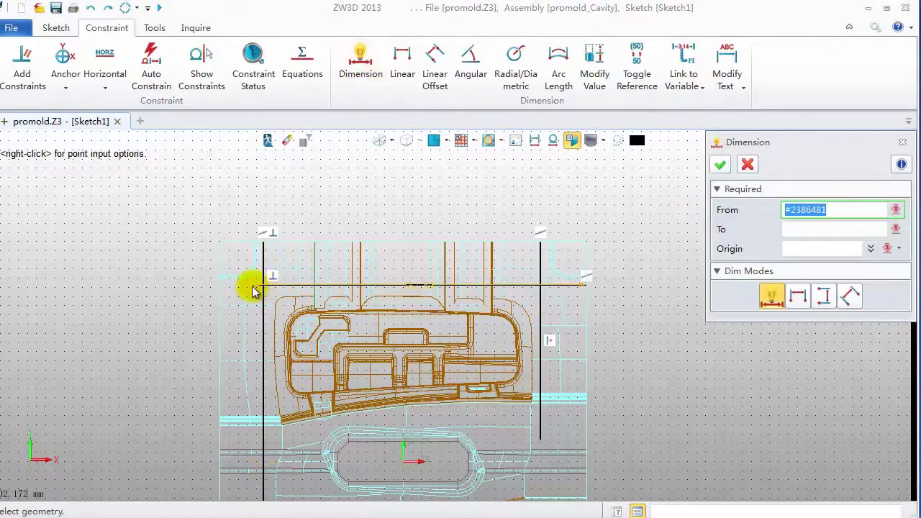
left_click(251, 288)
left_click(589, 288)
left_click(399, 267)
type("1")
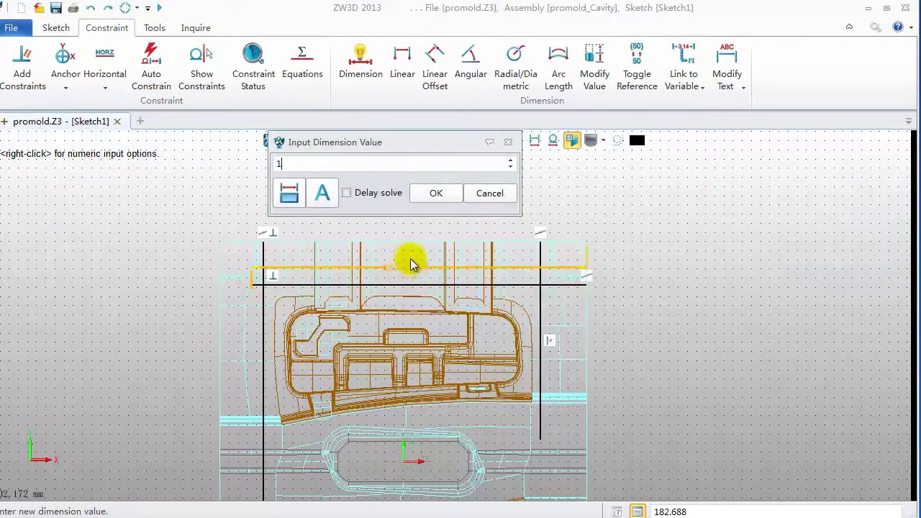
type("80")
left_click(436, 195)
Dimension the distance between the cavity's top edge and the cross line and set it to 25 mm.
left_click(262, 280)
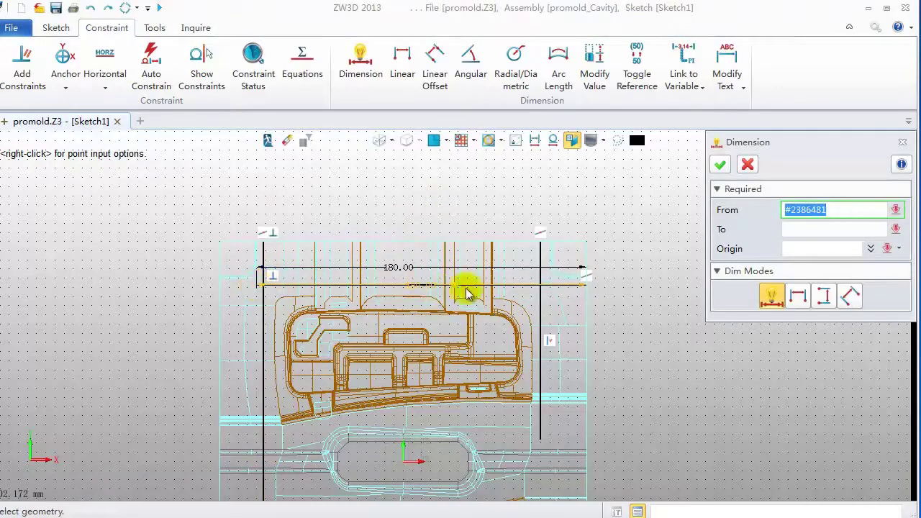
left_click(541, 249)
middle_click(536, 279)
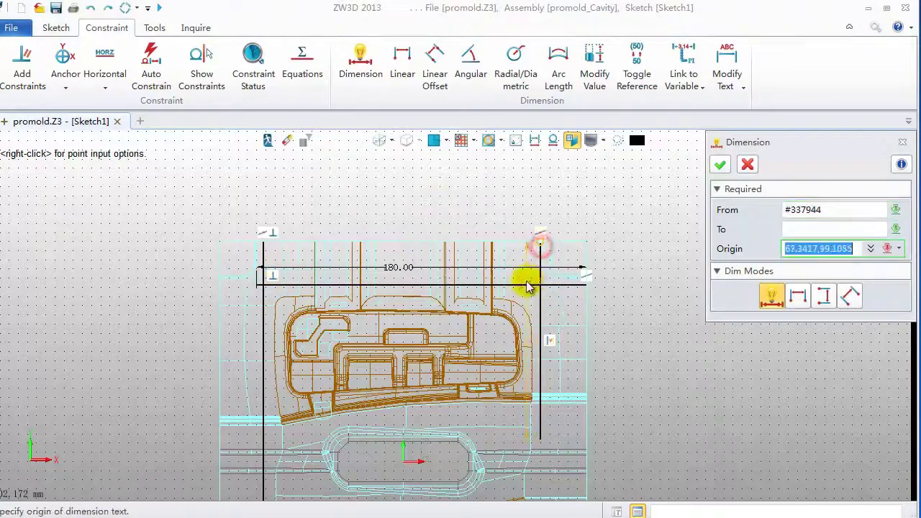
left_click(527, 286)
left_click(514, 260)
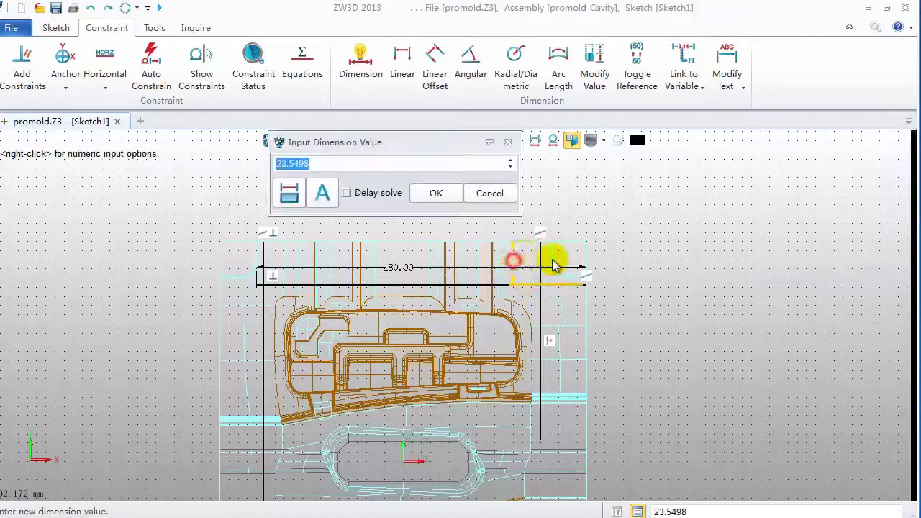
type("25")
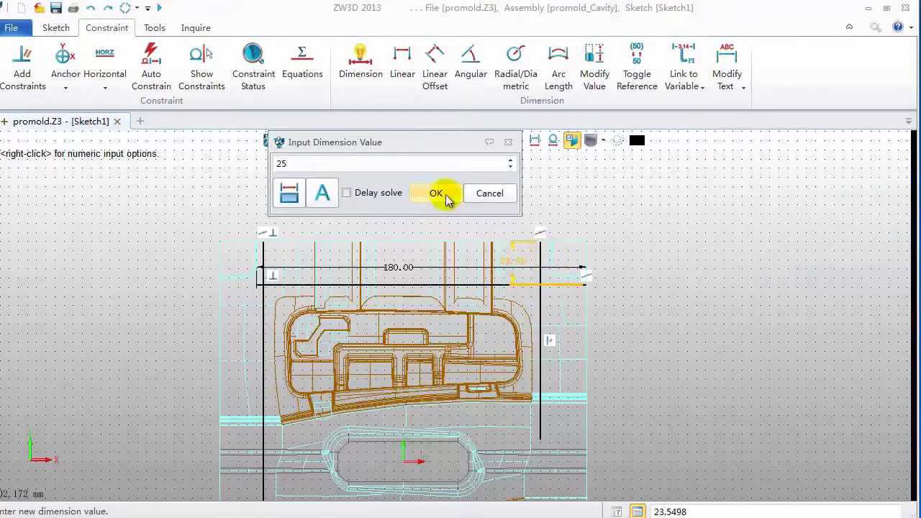
left_click(438, 195)
Dimension the distance from the shorter vertical line to the cavity's right edge and set it to 25 mm.
left_click(539, 301)
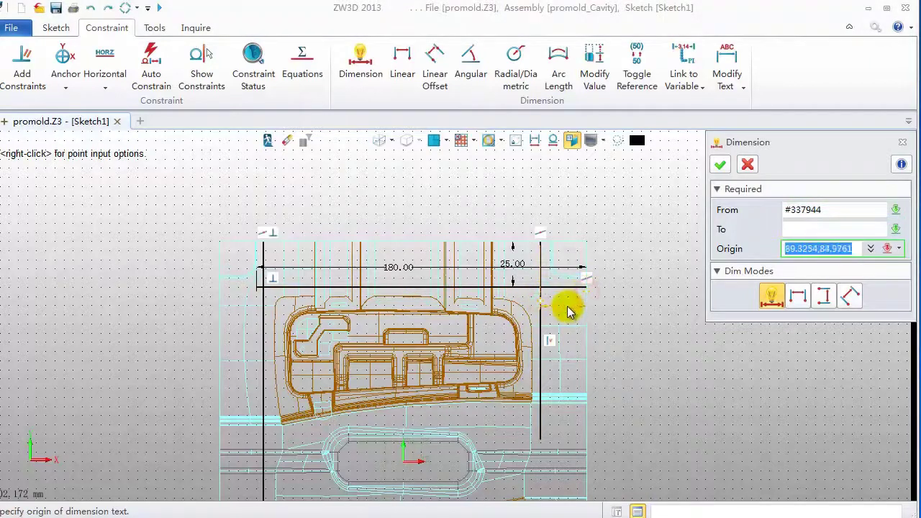
left_click(567, 311)
type("25")
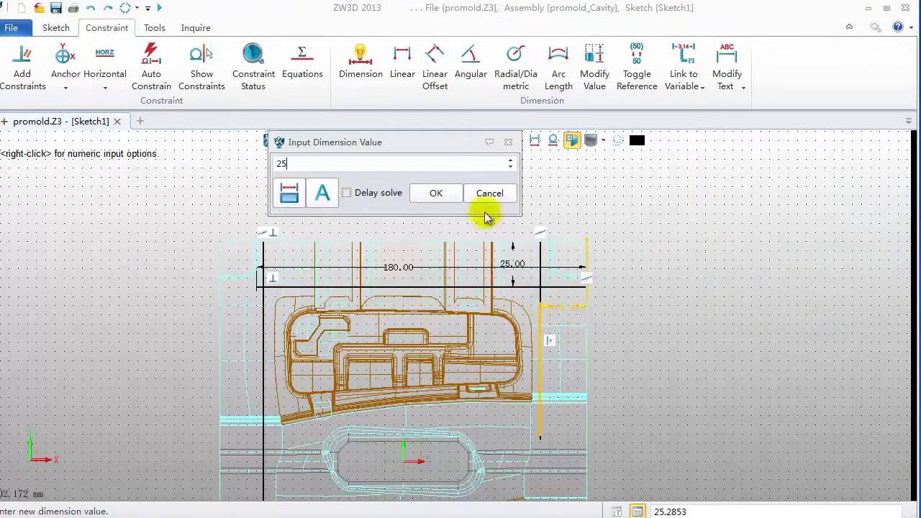
left_click(447, 199)
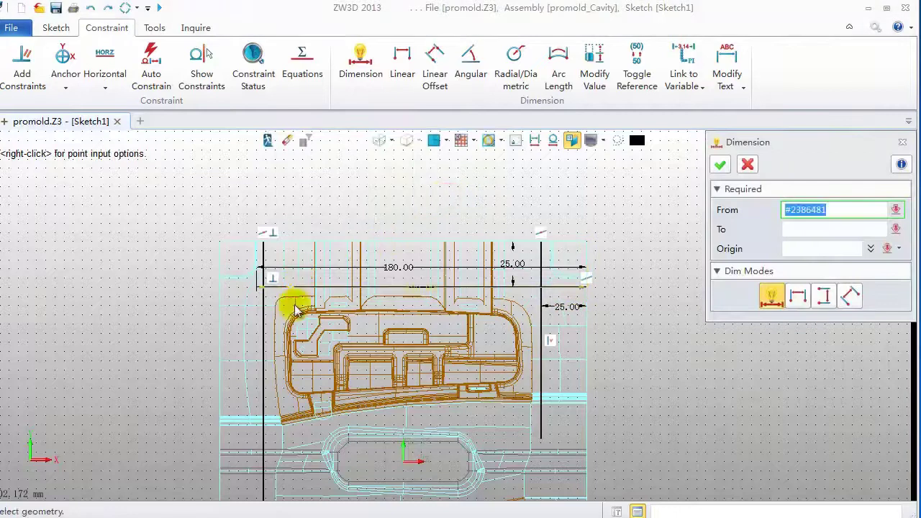
Dimension the cross line's left end from the long vertical line and set the distance to 5 mm.
left_click(259, 290)
left_click(256, 286)
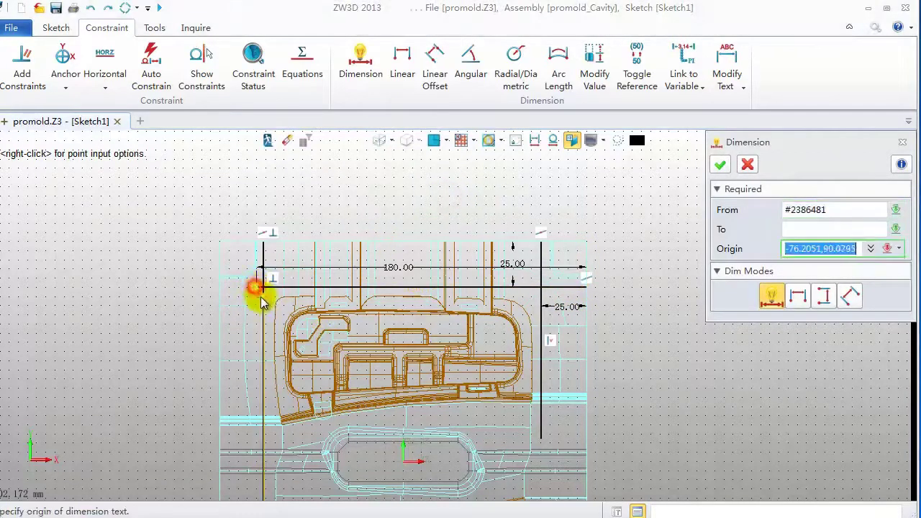
left_click(246, 301)
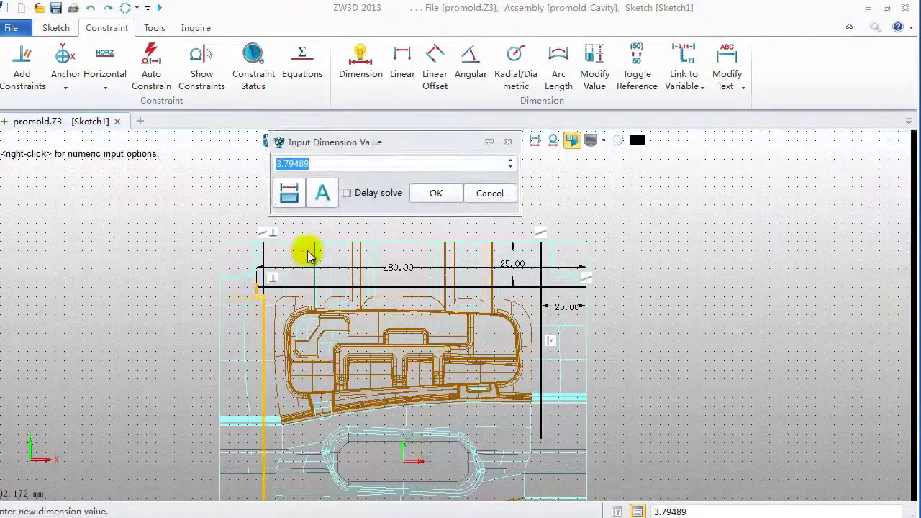
left_click(432, 195)
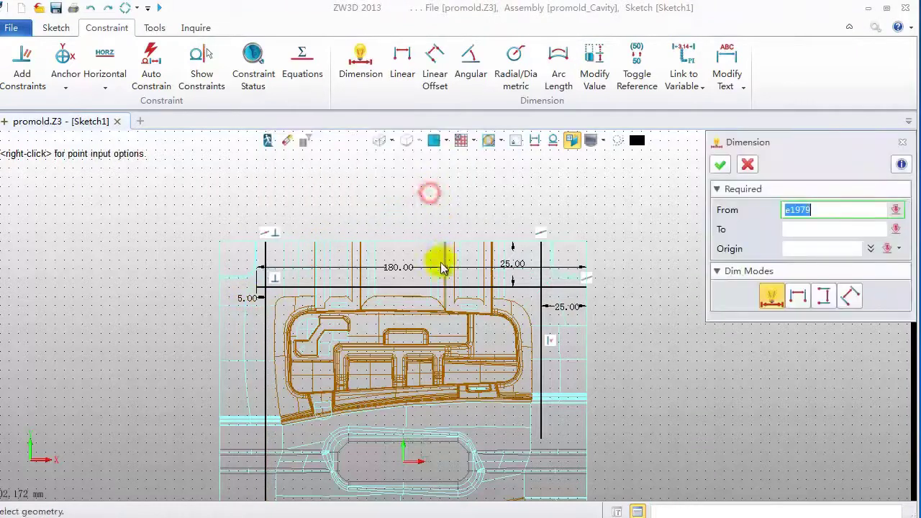
Dimension the vertical distance from the shorter vertical line's lower end to the sketch origin and set it to 10 mm.
left_click(540, 441)
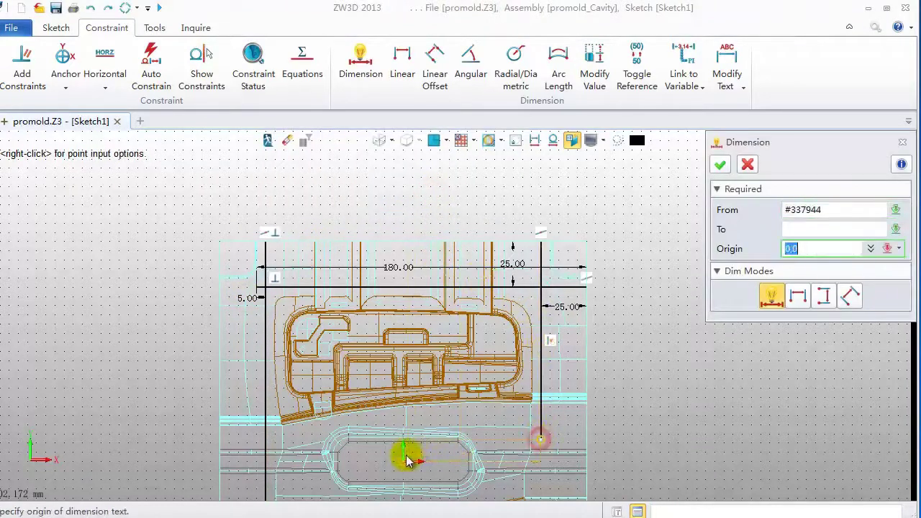
left_click(405, 458)
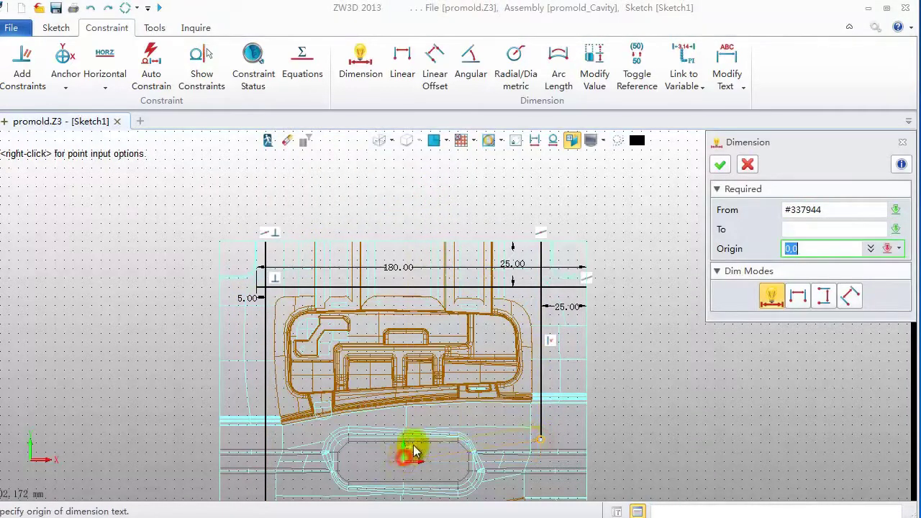
left_click(546, 461)
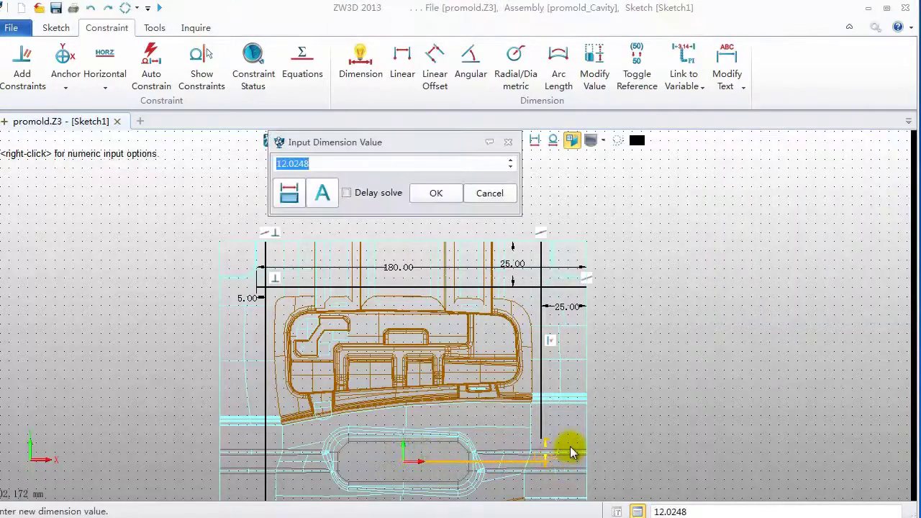
type("10")
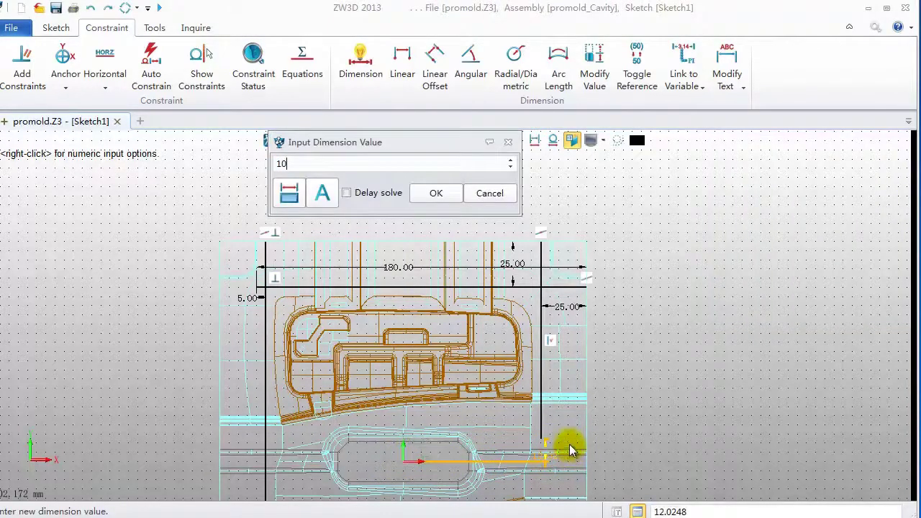
left_click(437, 195)
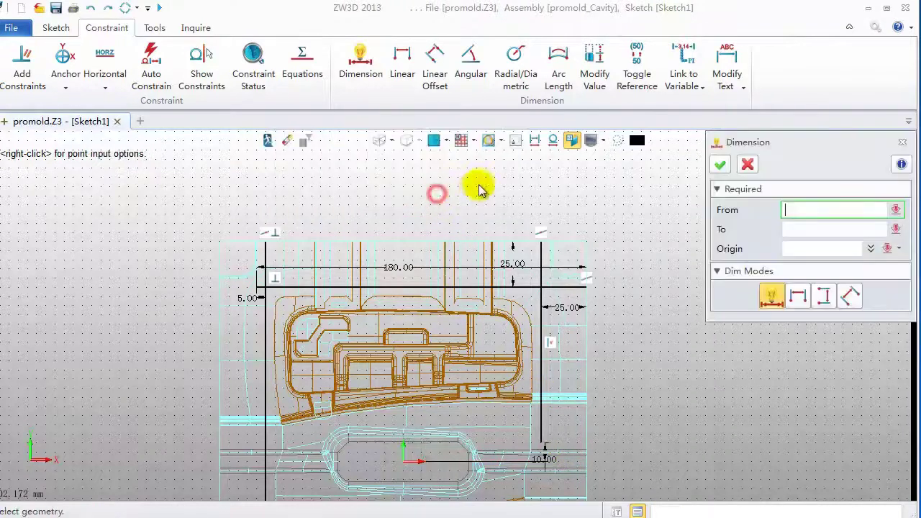
Hide the cavity's background geometry and the dimensions in the sketch, and leave the Dimension command.
left_click(515, 142)
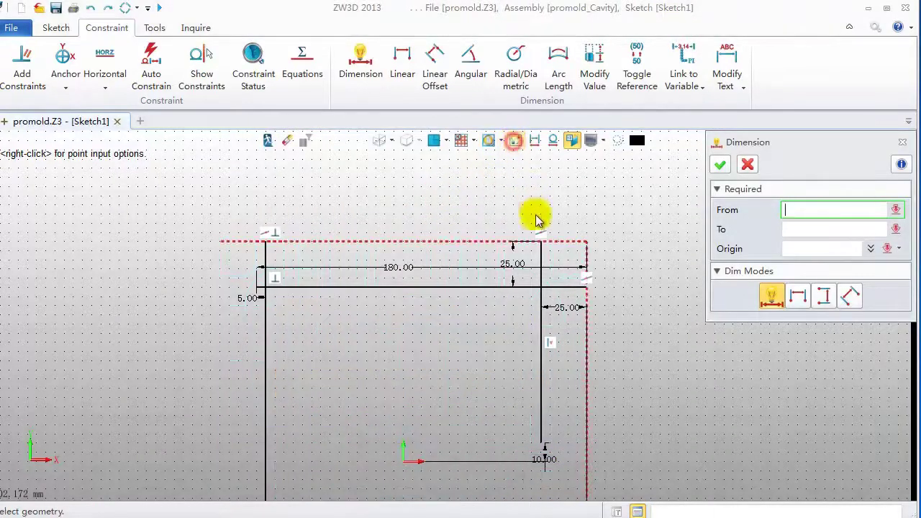
left_click(535, 141)
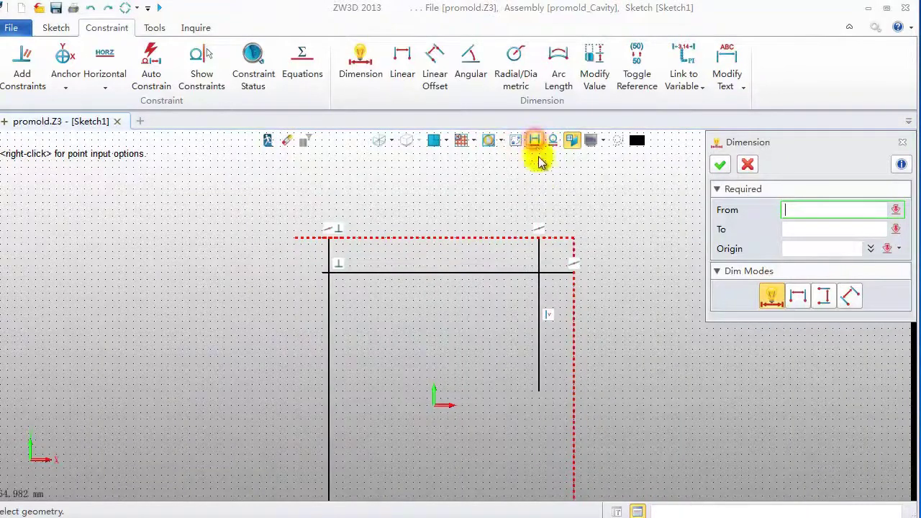
scroll(504, 230, "down", 2)
left_click(483, 234)
middle_click_drag(483, 234, 443, 231)
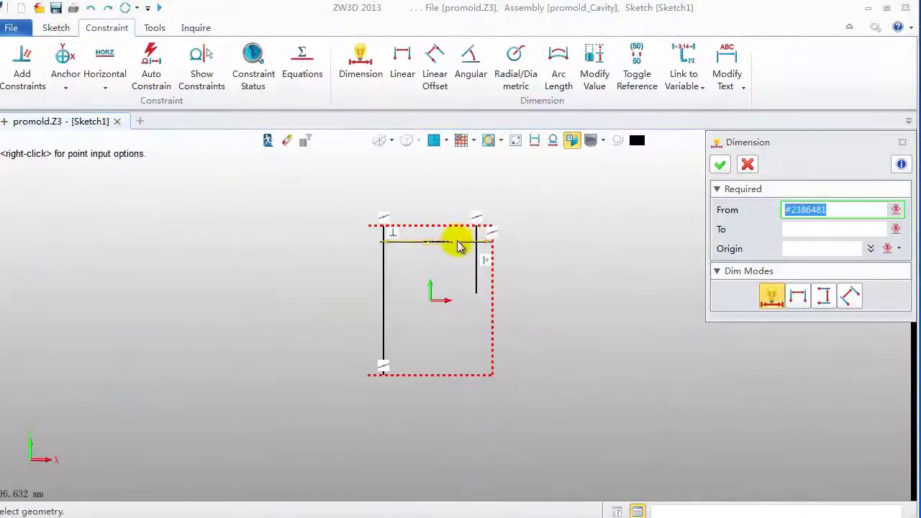
key("Delete")
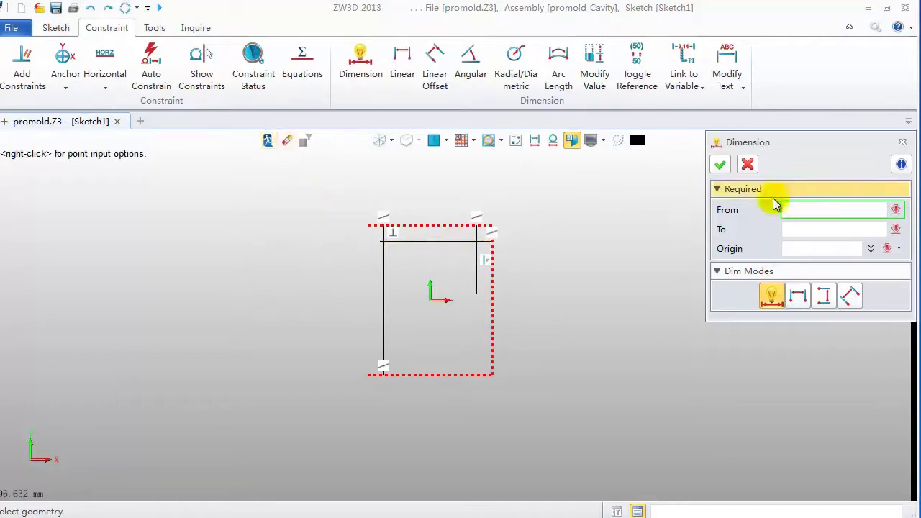
left_click(748, 165)
Mirror the cross line and the shorter vertical line about the sketch's horizontal axis, keeping the original entities.
left_click(58, 27)
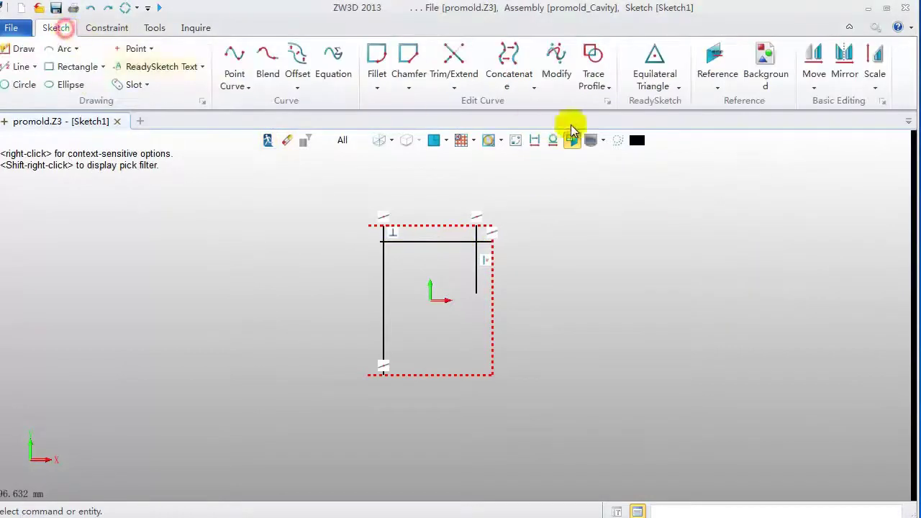
left_click(845, 70)
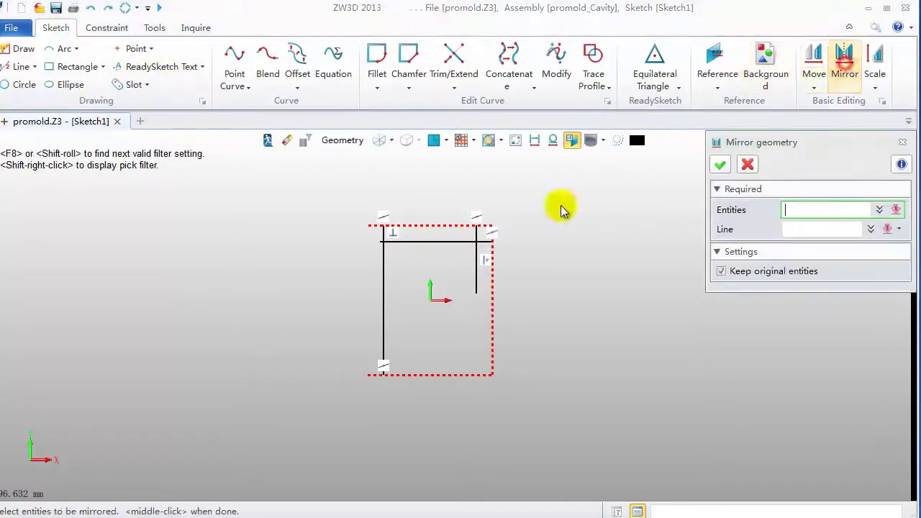
left_click(438, 241)
left_click(476, 260)
middle_click(718, 245)
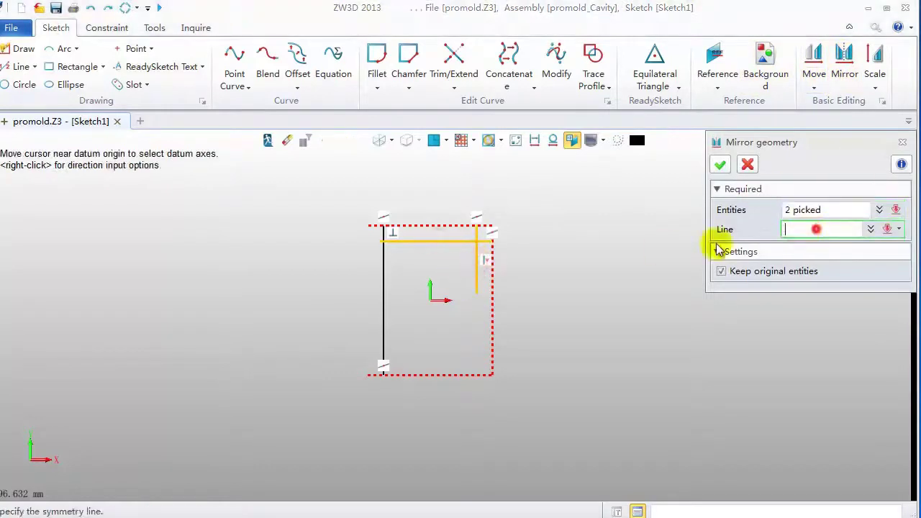
left_click(444, 306)
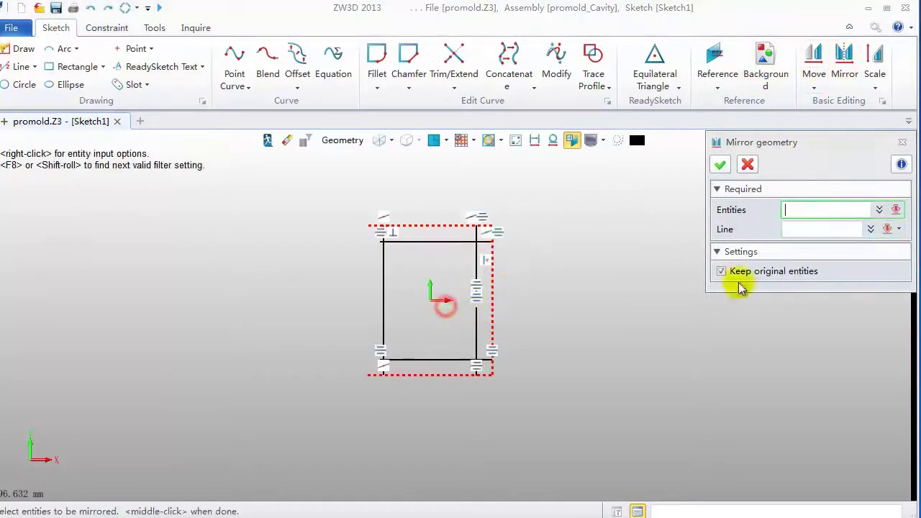
left_click(721, 164)
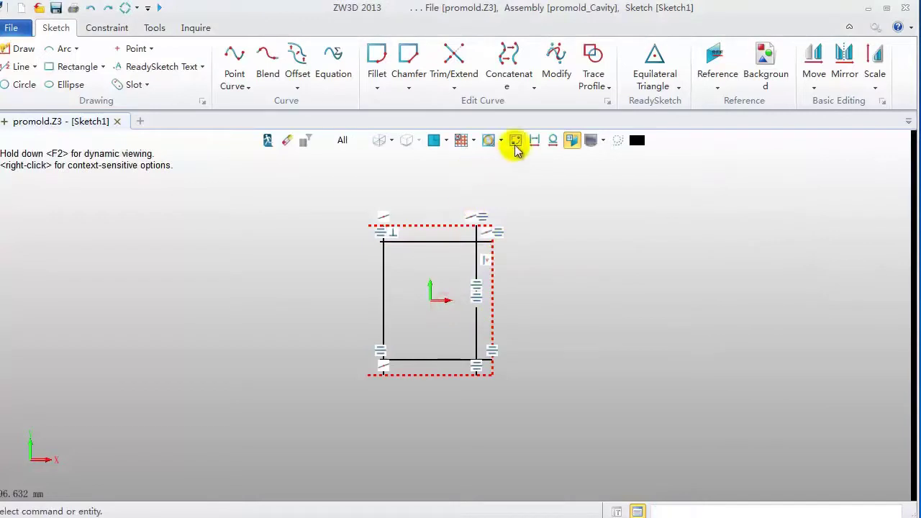
Finish the sketch and cut cooling channels in the cavity along its lines with diameter 8 and tip angle 118.
left_click(270, 141)
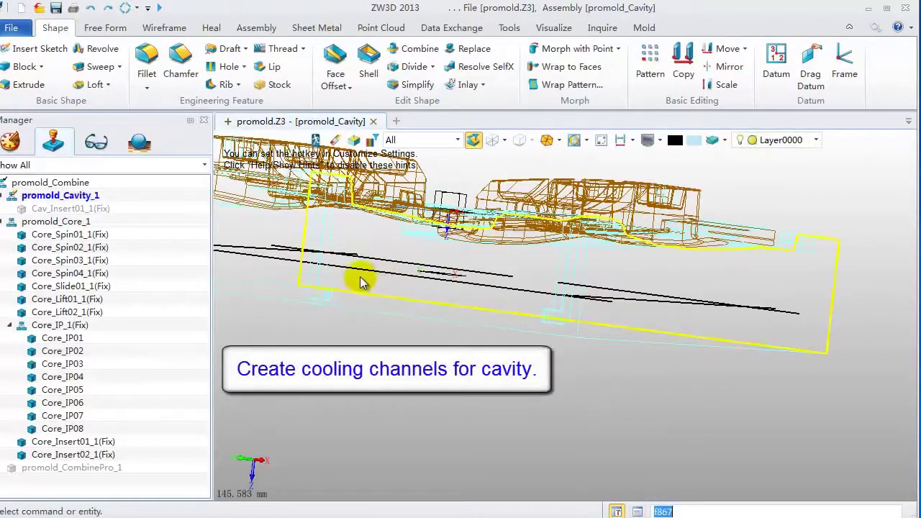
left_click(646, 28)
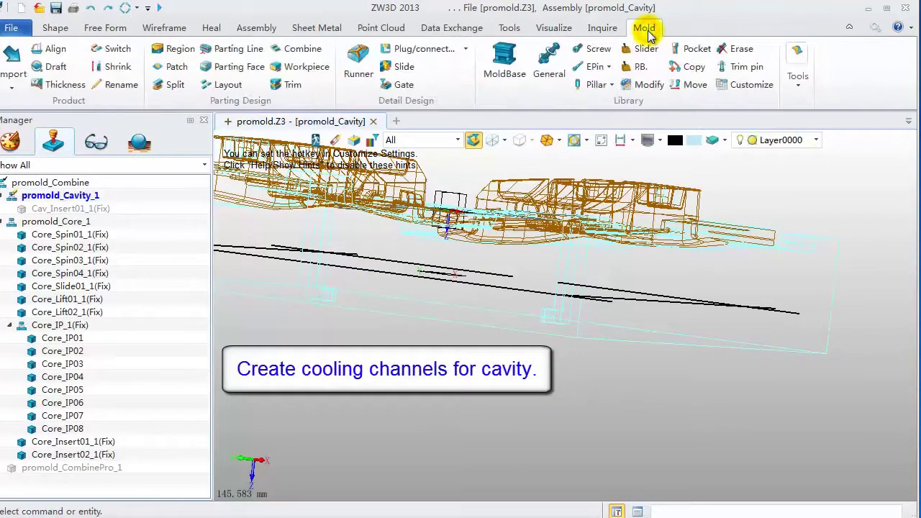
left_click(466, 49)
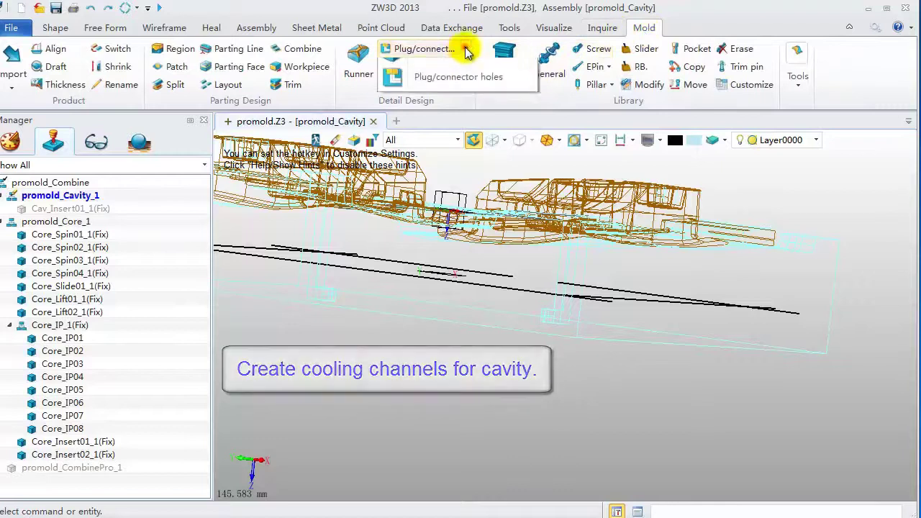
left_click(441, 70)
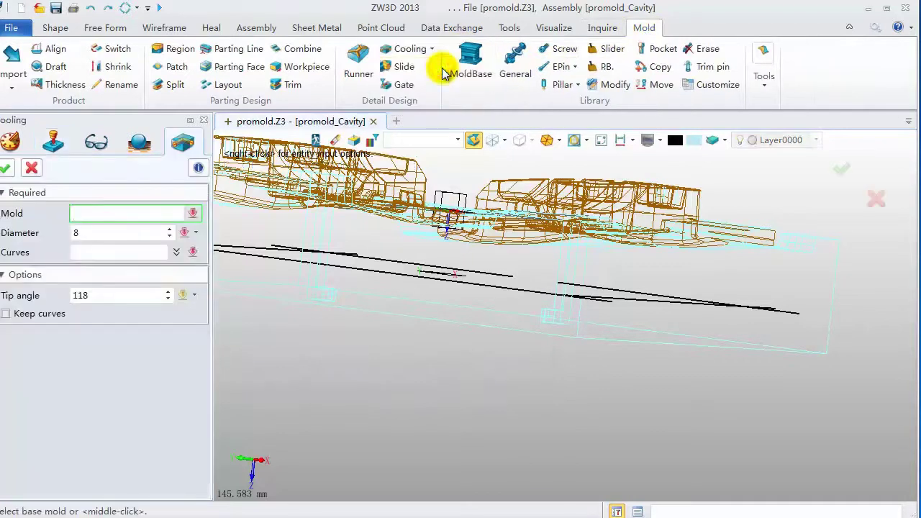
left_click(408, 223)
middle_click(406, 232)
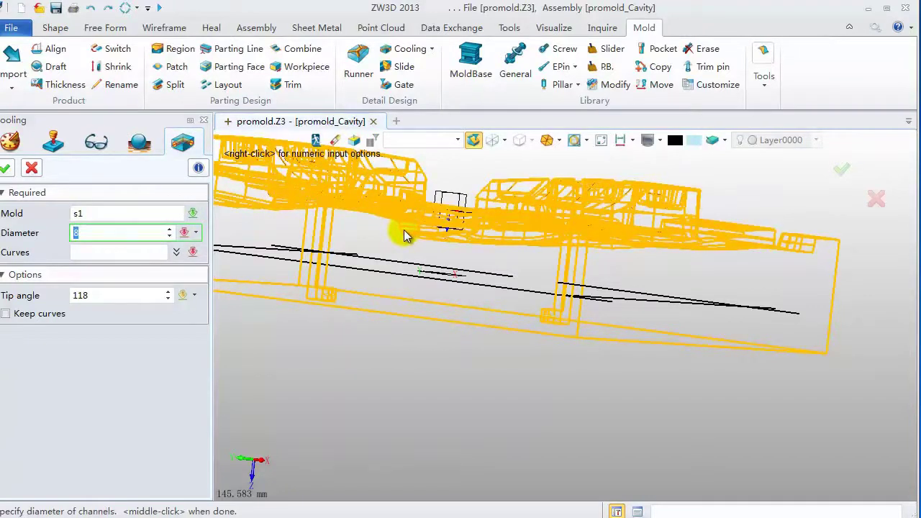
left_click(107, 251)
left_click(398, 263)
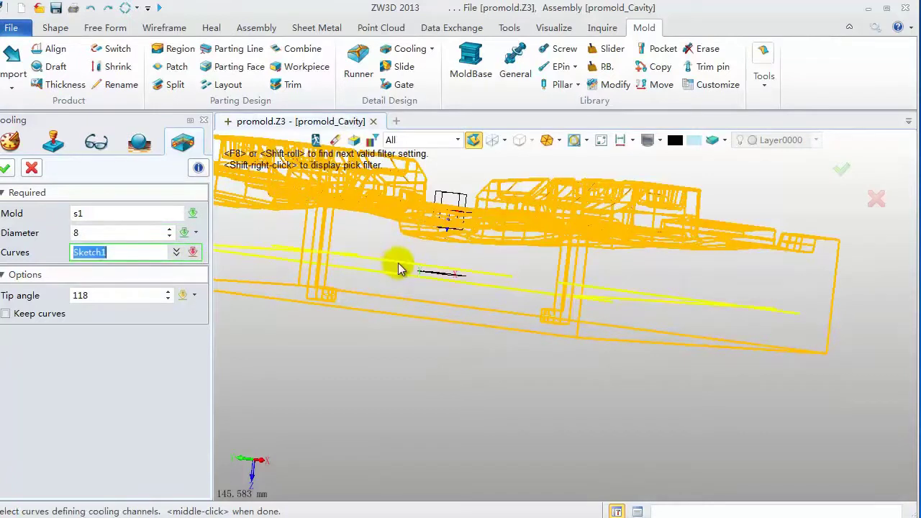
middle_click(449, 348)
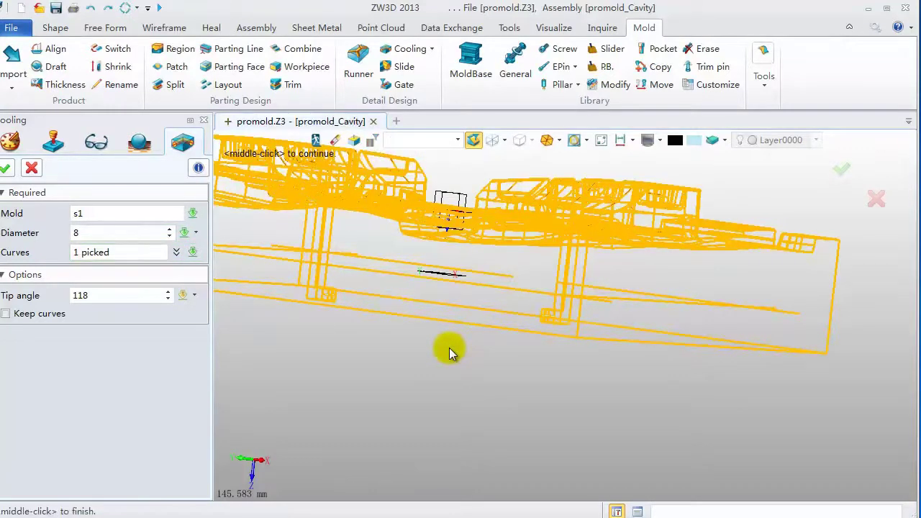
middle_click(449, 352)
Switch the cavity's display from wireframe to shaded.
middle_click_drag(448, 352, 446, 366)
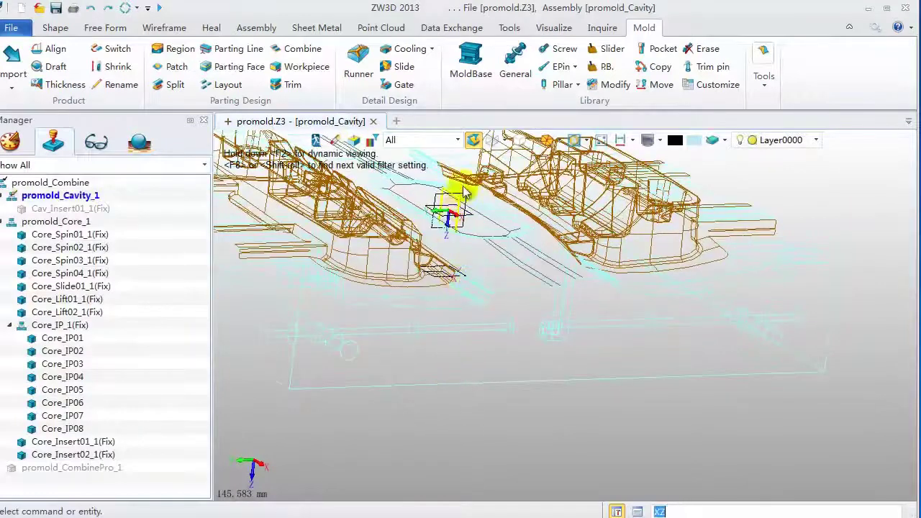
left_click(494, 140)
scroll(612, 288, "down", 4)
middle_click_drag(625, 311, 767, 304)
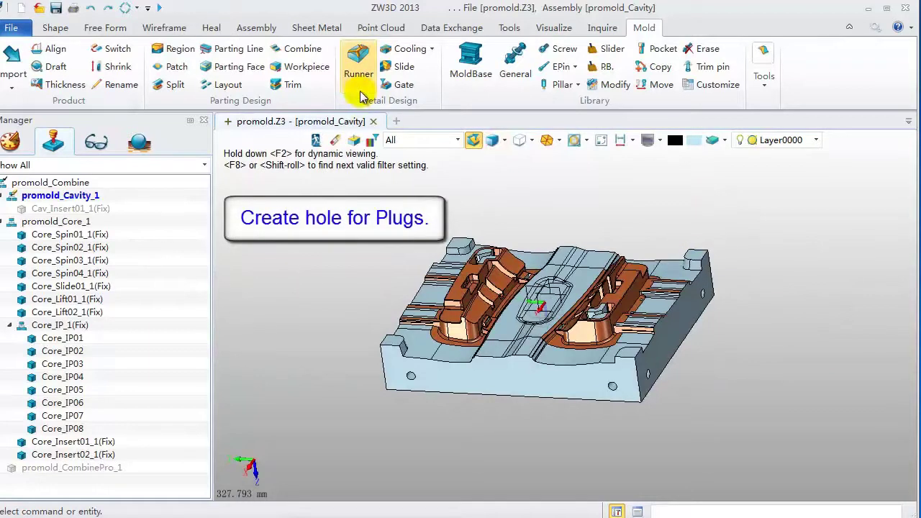
Start Plug/connector holes with the Simple type and select the first channel opening on the cavity's end face.
left_click(432, 49)
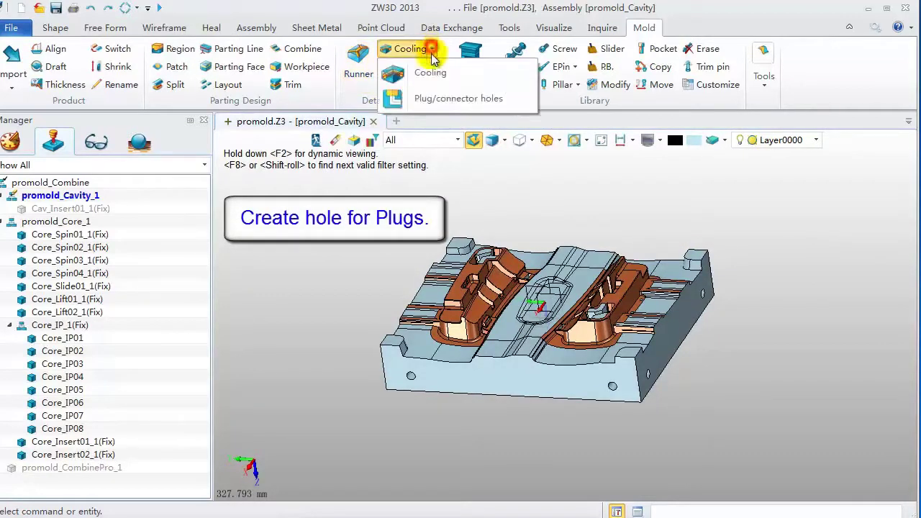
left_click(436, 104)
right_click_drag(336, 308, 359, 280)
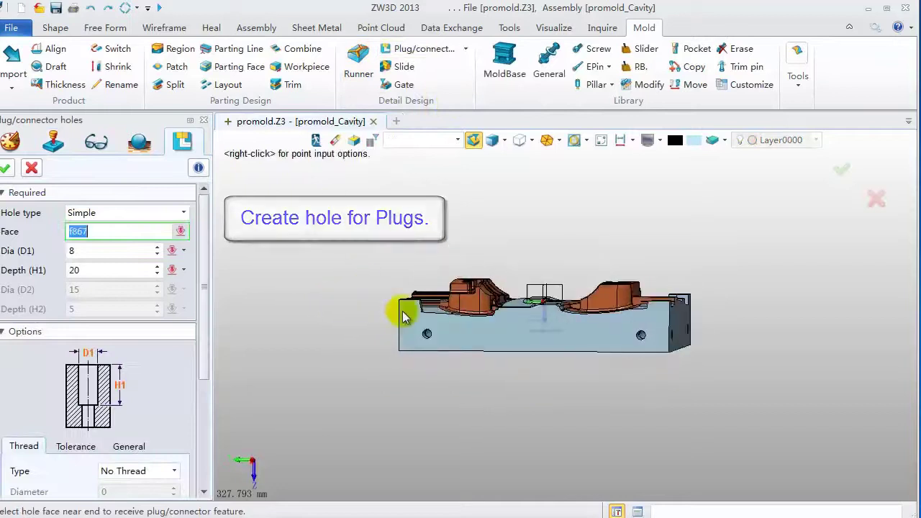
scroll(417, 327, "up", 5)
scroll(420, 323, "up", 3)
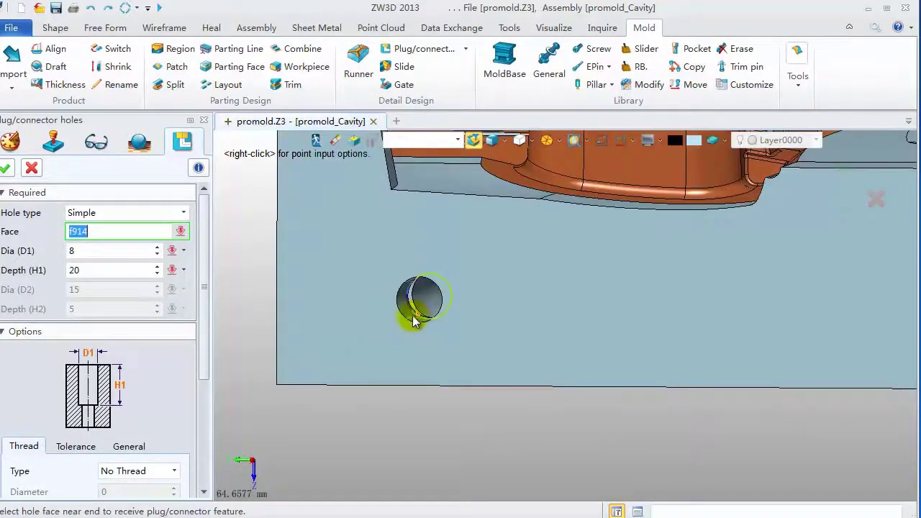
scroll(410, 318, "up", 3)
left_click(408, 315)
Add the channel openings on the cavity's adjacent side face to the plug hole selection.
scroll(447, 319, "down", 6)
right_click_drag(451, 320, 479, 322)
middle_click_drag(479, 322, 551, 353)
left_click(367, 323)
scroll(359, 333, "up", 3)
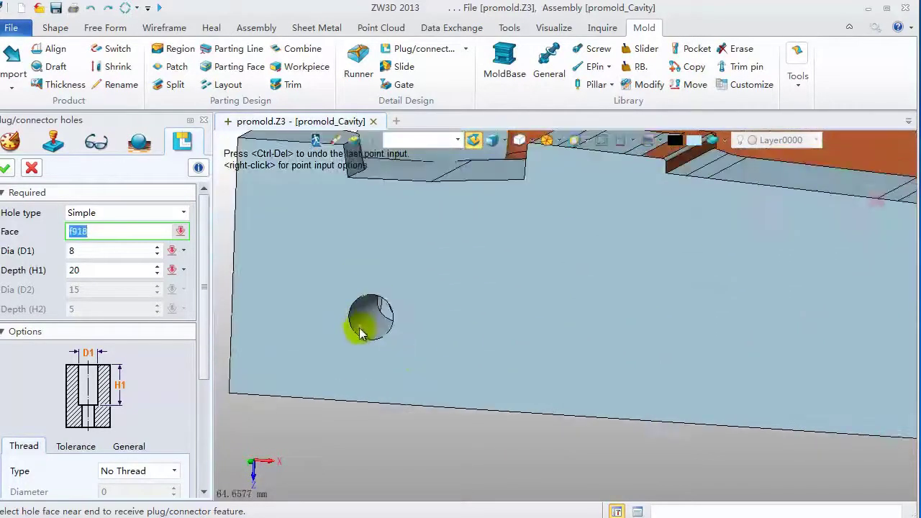
right_click_drag(388, 334, 568, 337)
middle_click_drag(362, 321, 602, 344)
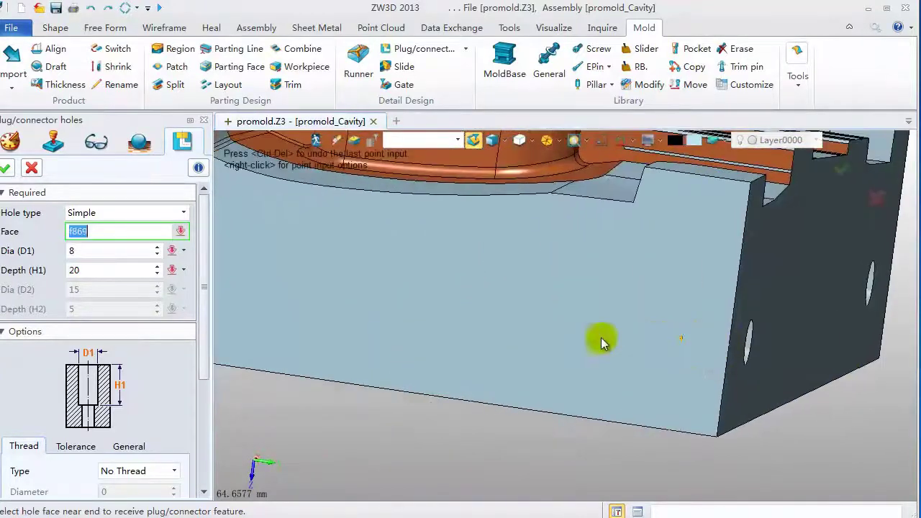
scroll(366, 320, "down", 3)
middle_click_drag(363, 319, 514, 343)
left_click(444, 329)
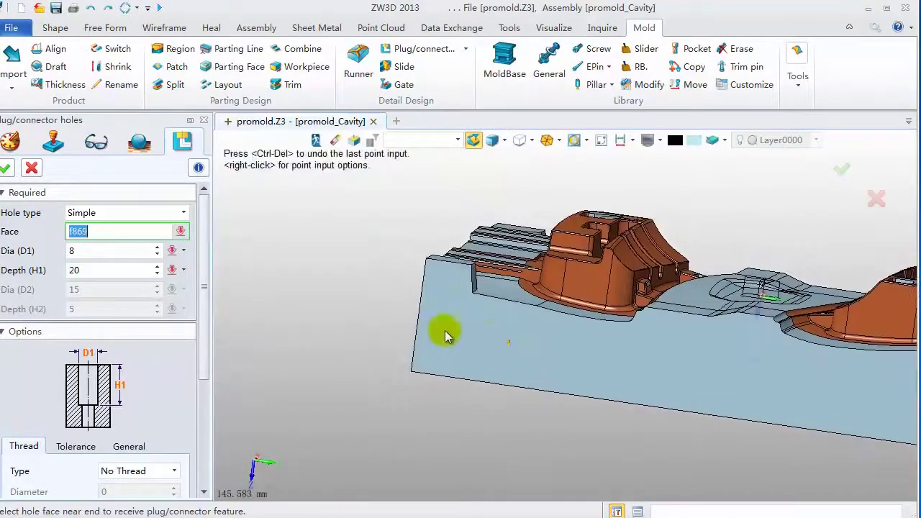
Add the two channel openings on the opposite side face and the remaining end-face opening to the plug hole selection.
middle_click_drag(445, 329, 569, 349)
left_click(409, 346)
middle_click_drag(411, 350, 391, 353)
left_click(409, 350)
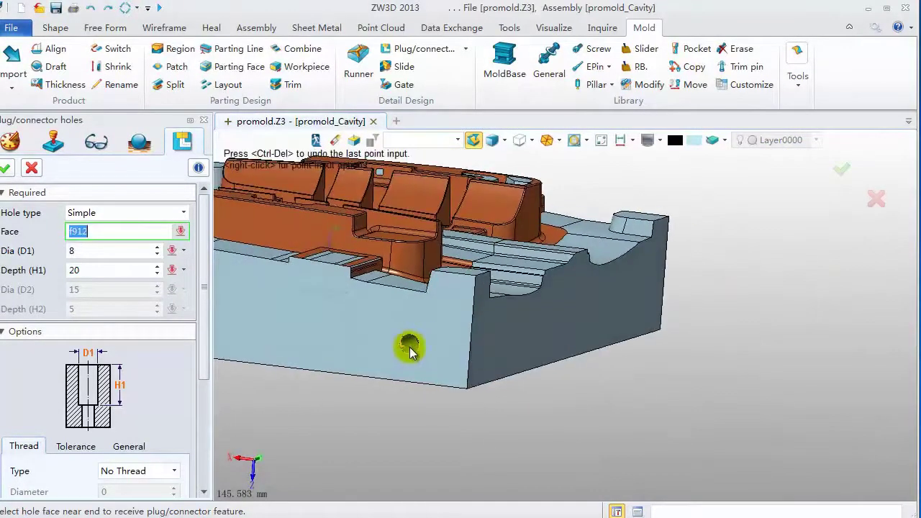
scroll(410, 351, "up", 5)
scroll(408, 347, "down", 5)
middle_click_drag(464, 347, 652, 356)
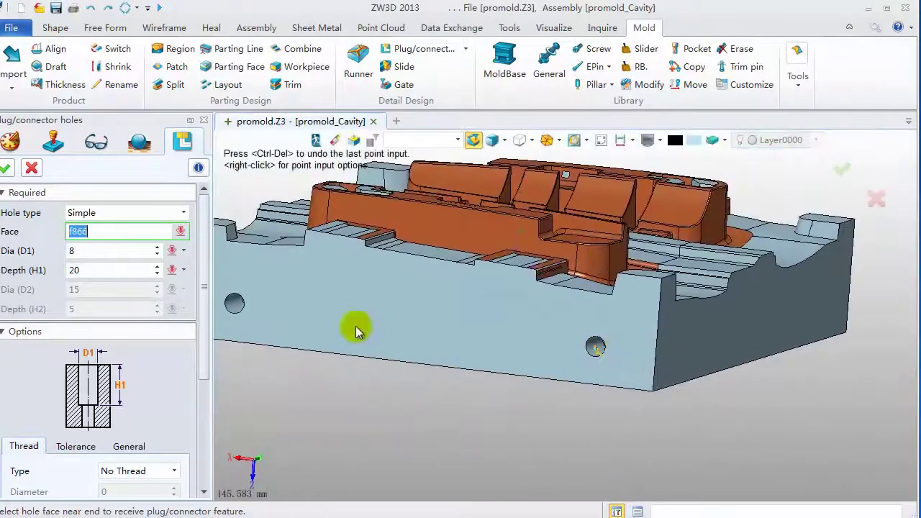
middle_click_drag(357, 326, 541, 350)
scroll(422, 337, "up", 3)
left_click(423, 337)
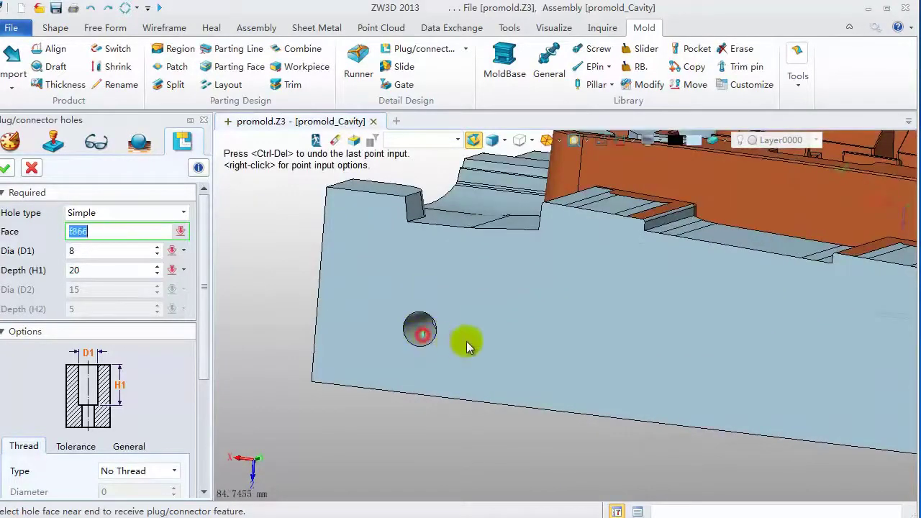
right_click_drag(469, 348, 498, 359)
scroll(313, 336, "up", 1)
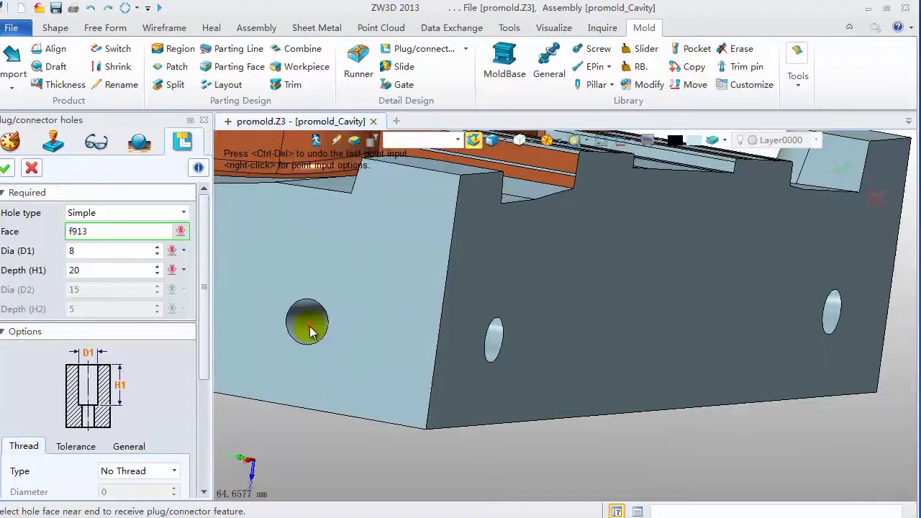
Set the plug holes' diameter to 10 mm, reduce their depth, and create them at the six selected openings.
middle_click(186, 287)
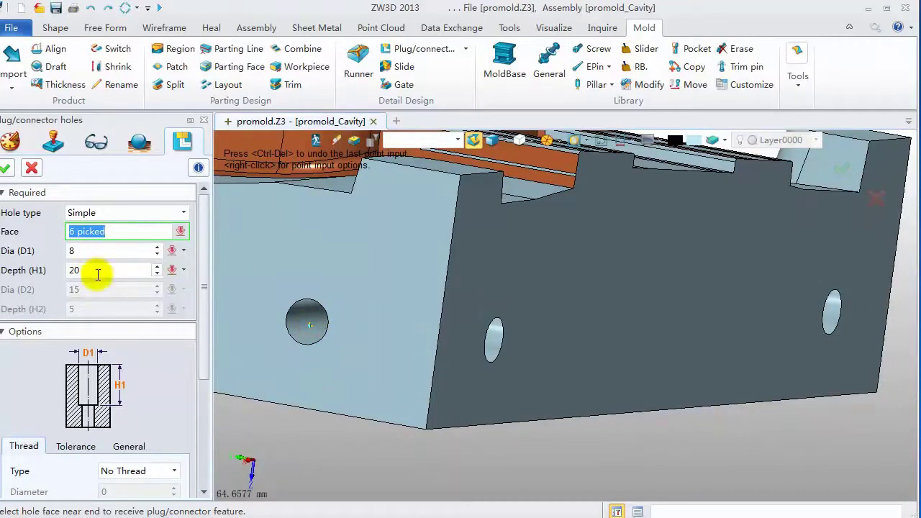
left_click(97, 251)
type("10")
left_click(90, 271)
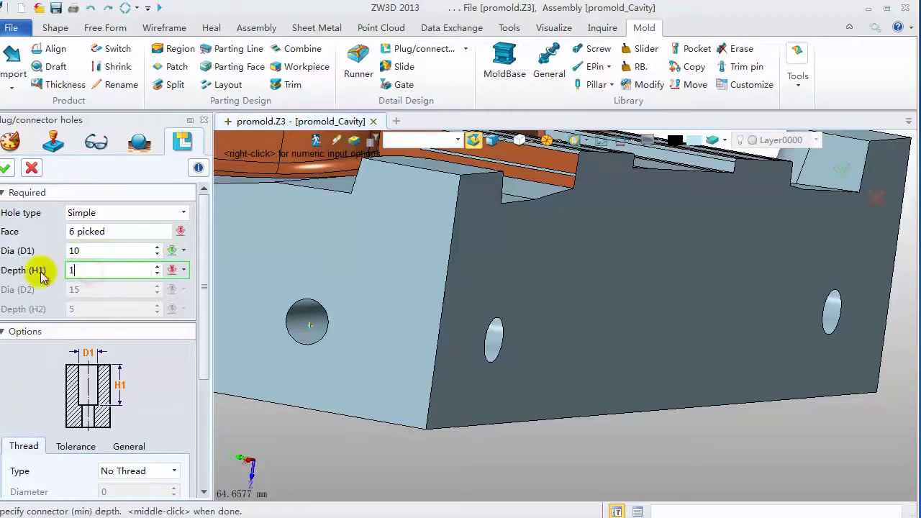
key("Return")
middle_click(246, 279)
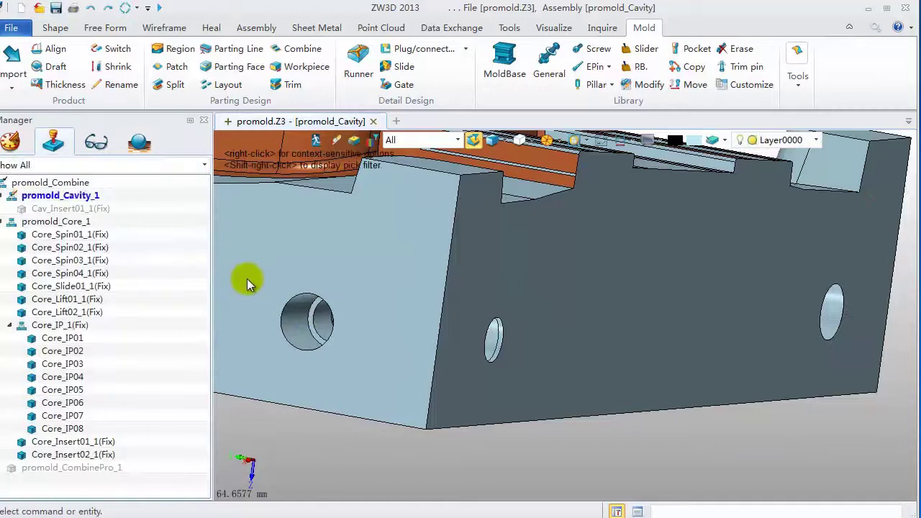
Start a simple Hole feature on the cavity for the IN/OUT cooling connections.
scroll(247, 279, "down", 5)
middle_click_drag(423, 296, 522, 304)
scroll(358, 322, "down", 3)
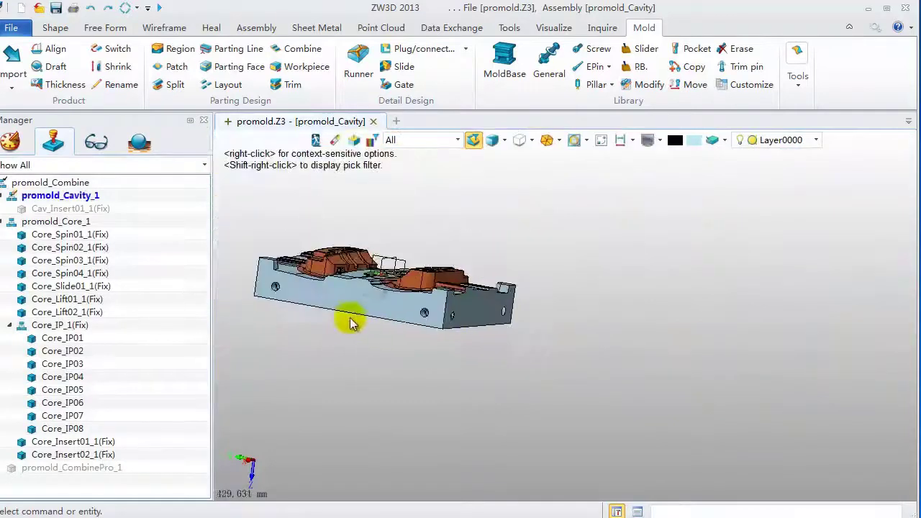
middle_click_drag(357, 324, 487, 366)
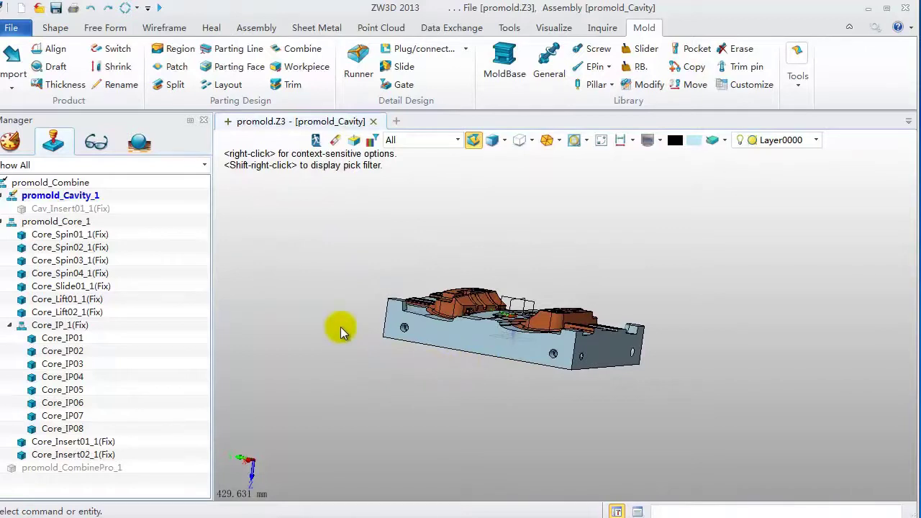
left_click(55, 27)
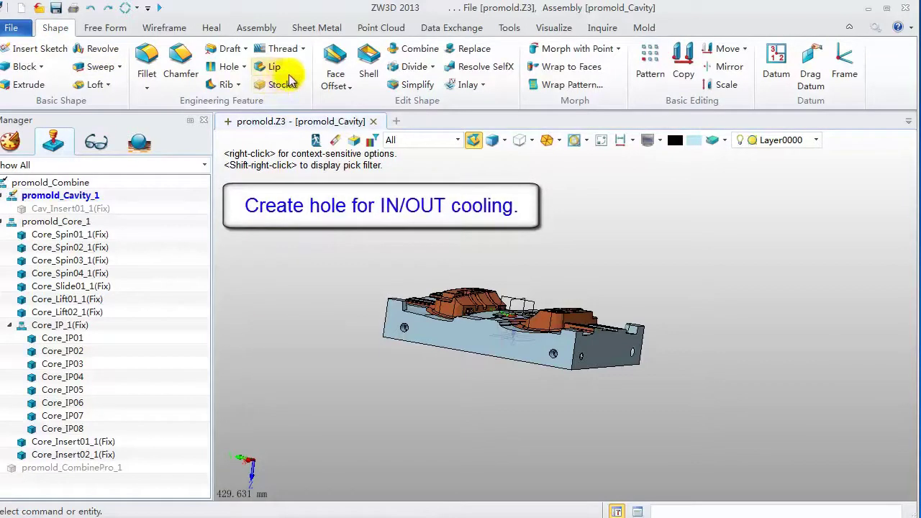
left_click(214, 66)
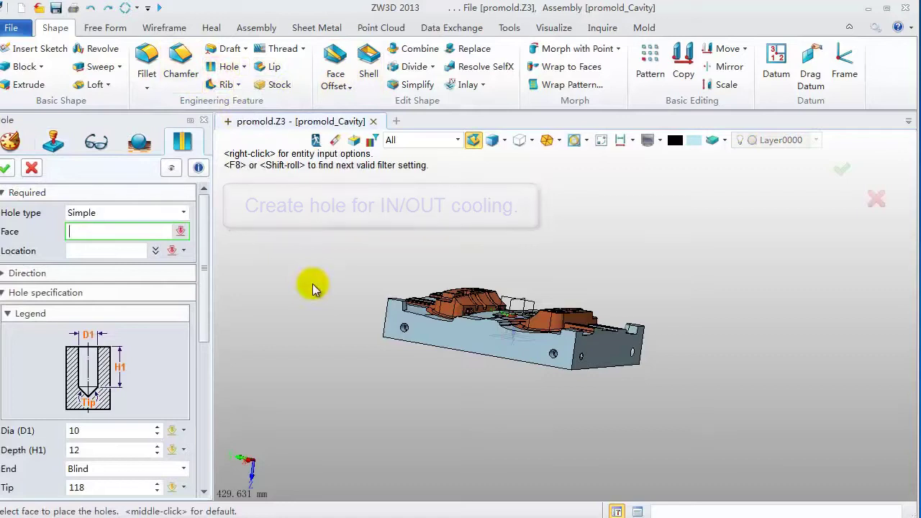